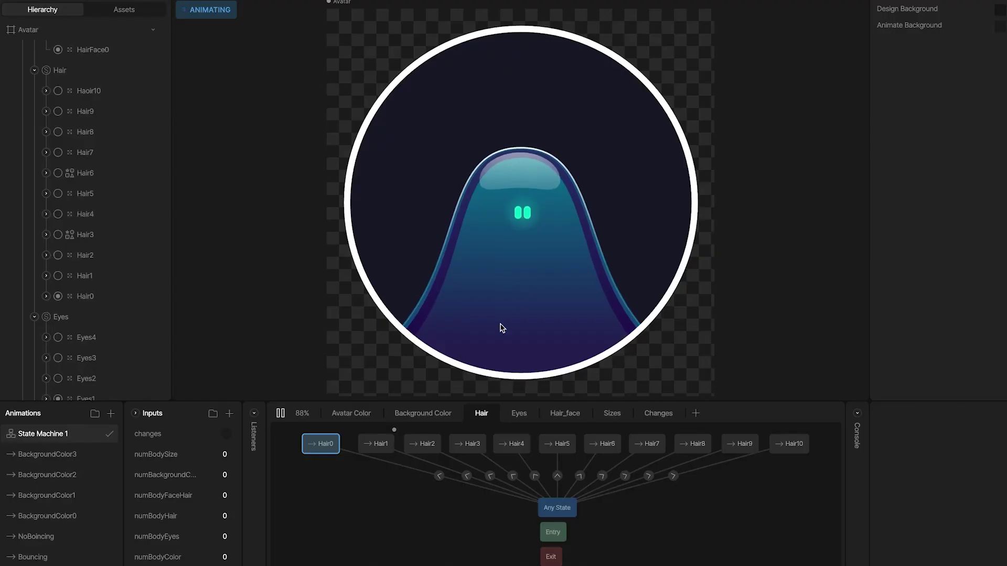
# - Set numBodyColor to 4, numBodyEyes to 2 and numBodyHair to 10 in the Inputs panel
pyautogui.click(220, 557)
pyautogui.write('4')
pyautogui.click(215, 534)
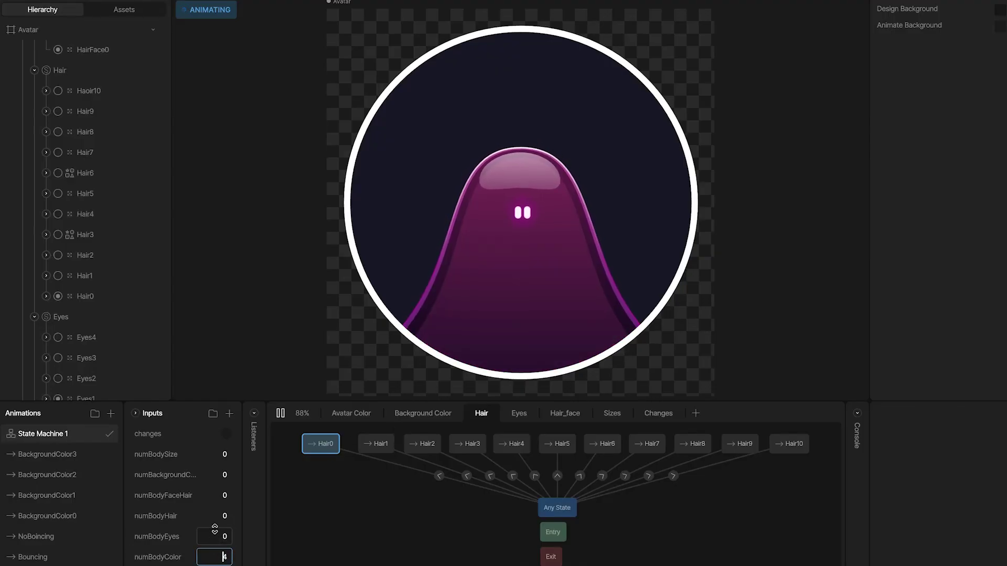
pyautogui.click(217, 515)
pyautogui.write('3')
pyautogui.press('Up')
pyautogui.press('Up')
pyautogui.press('Up')
pyautogui.press('Up')
pyautogui.press('Up')
pyautogui.press('Up')
pyautogui.press('Up')
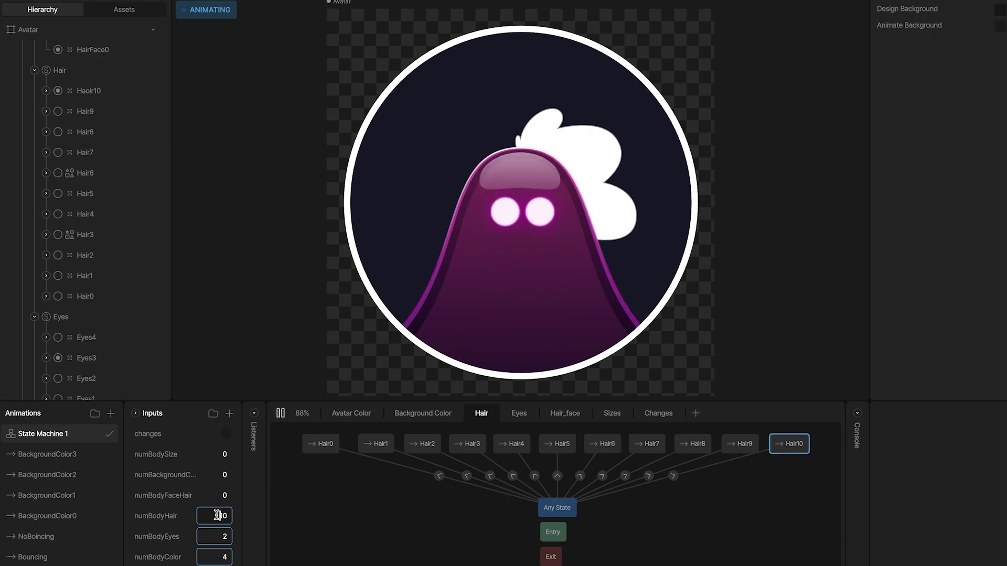
# - Set numBodyFaceHair to 1, numBackgroundColor to 3 and numBodySize to 1
pyautogui.click(218, 499)
pyautogui.write('1')
pyautogui.click(217, 473)
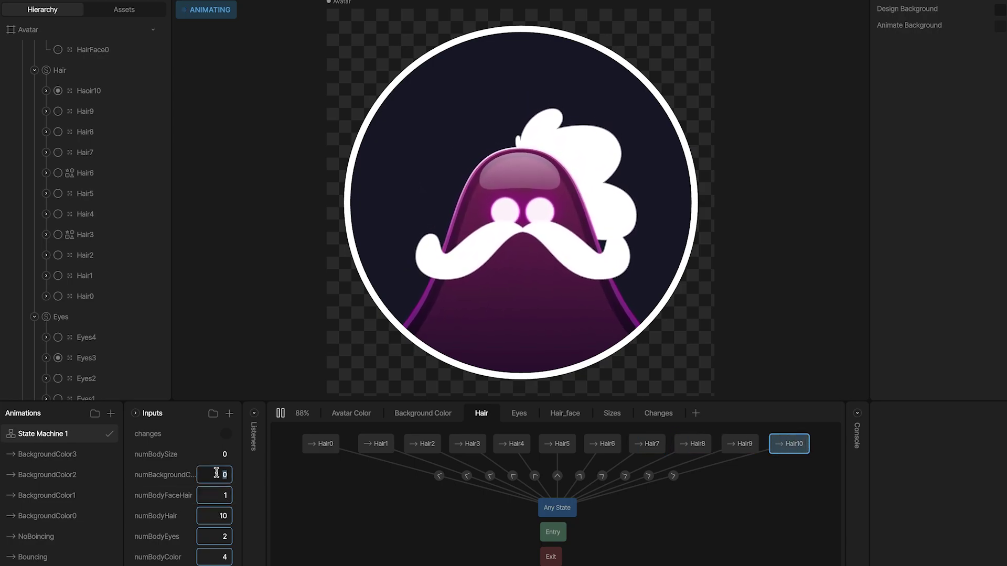
pyautogui.press('Up')
pyautogui.press('Up')
pyautogui.press('Up')
pyautogui.click(215, 454)
pyautogui.write('1')
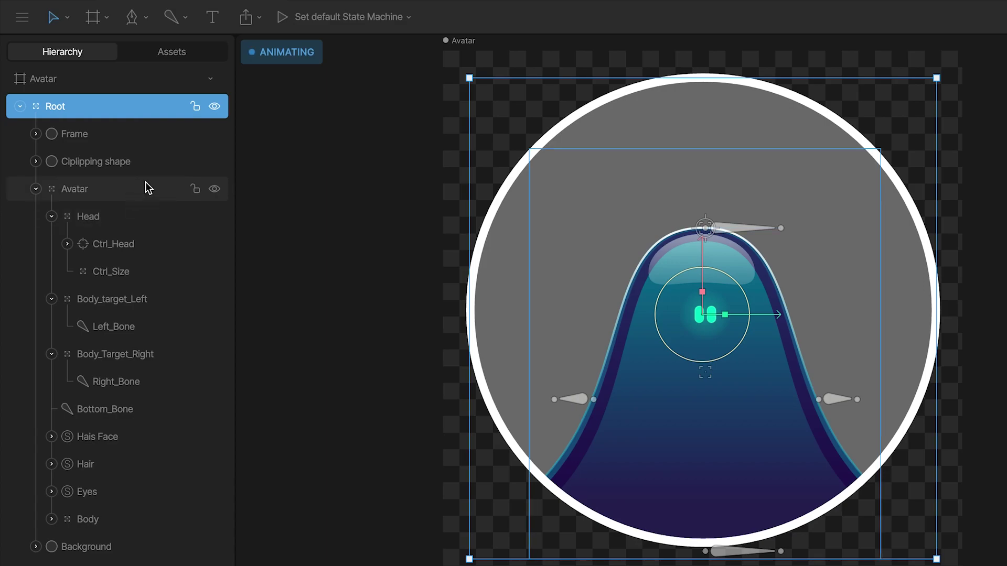
# - Select the Frame, Ciplipping shape and Avatar layers in the Hierarchy
pyautogui.click(92, 135)
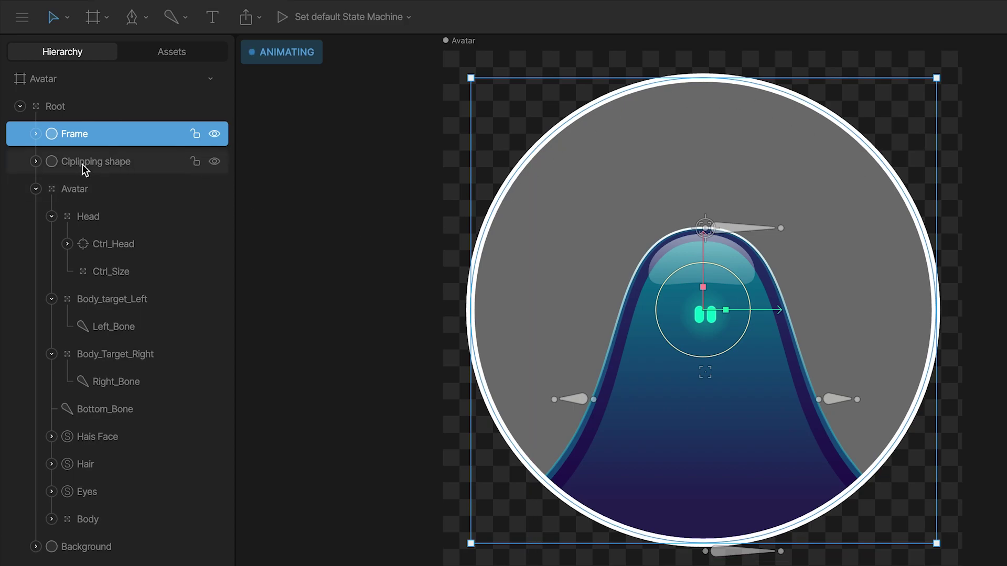
pyautogui.click(120, 167)
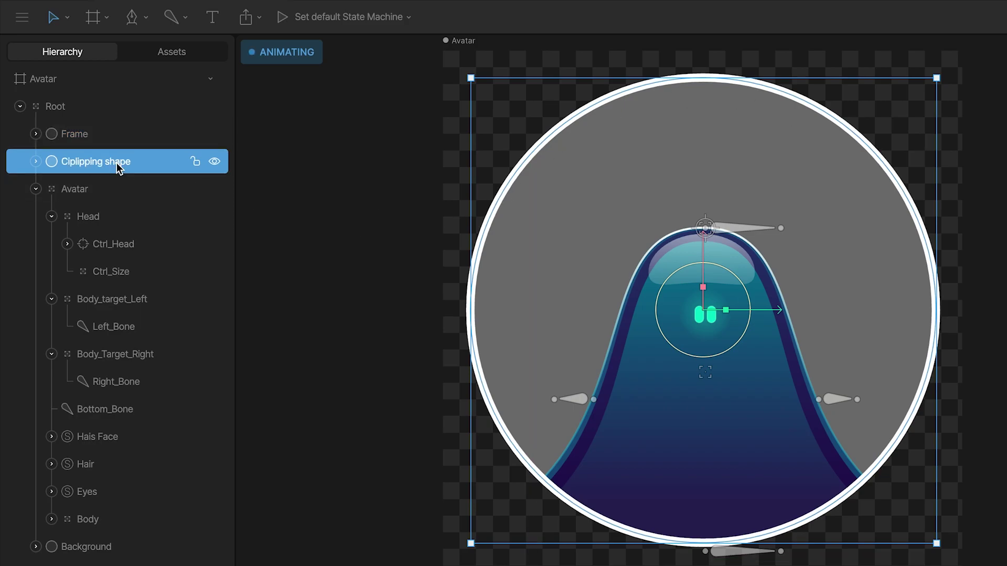
pyautogui.click(87, 189)
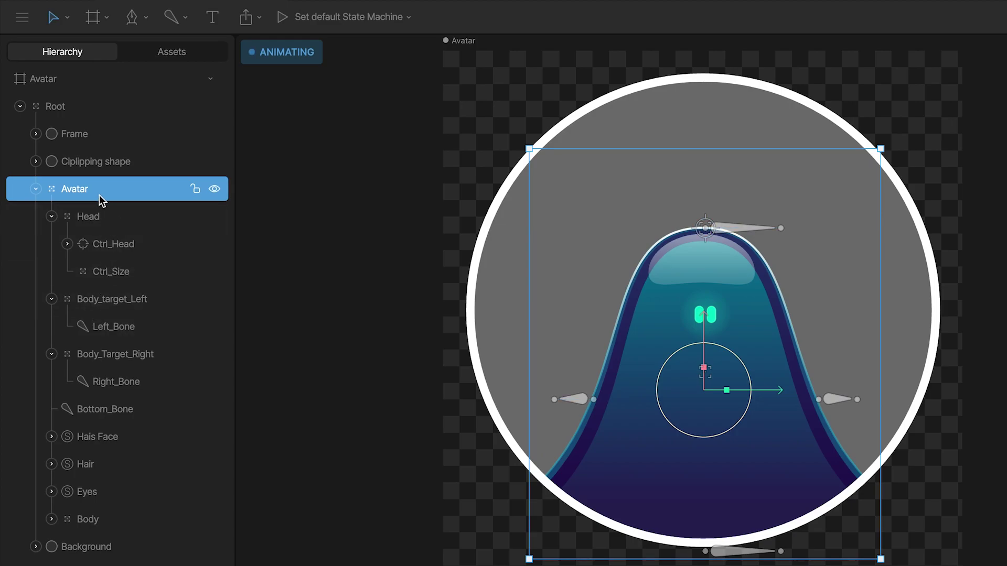
# - Drag Ctrl_Head and Ctrl_Size along Y to lower and deform the avatar's head
pyautogui.click(114, 247)
pyautogui.moveTo(706, 153); pyautogui.dragTo(707, 191)
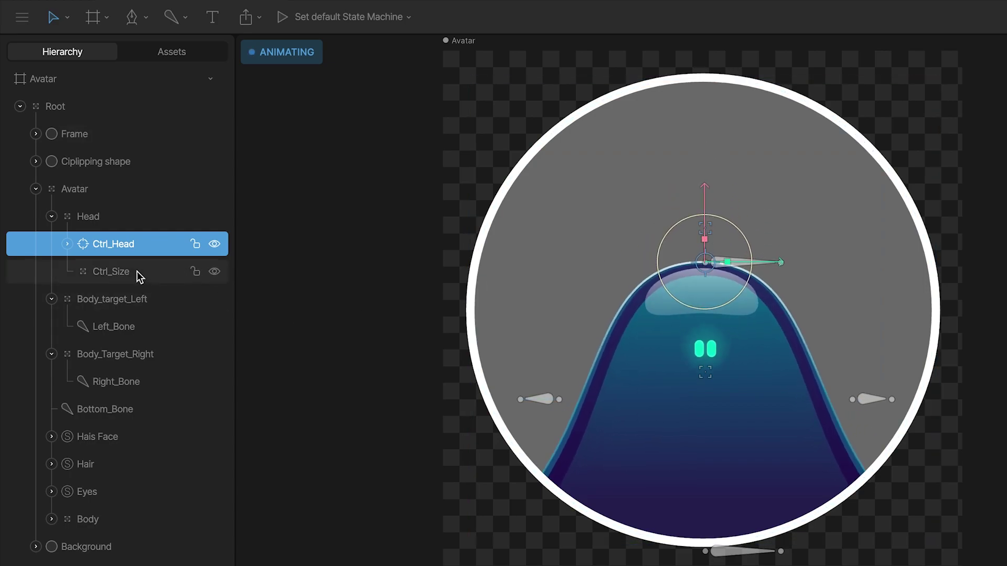
pyautogui.click(114, 272)
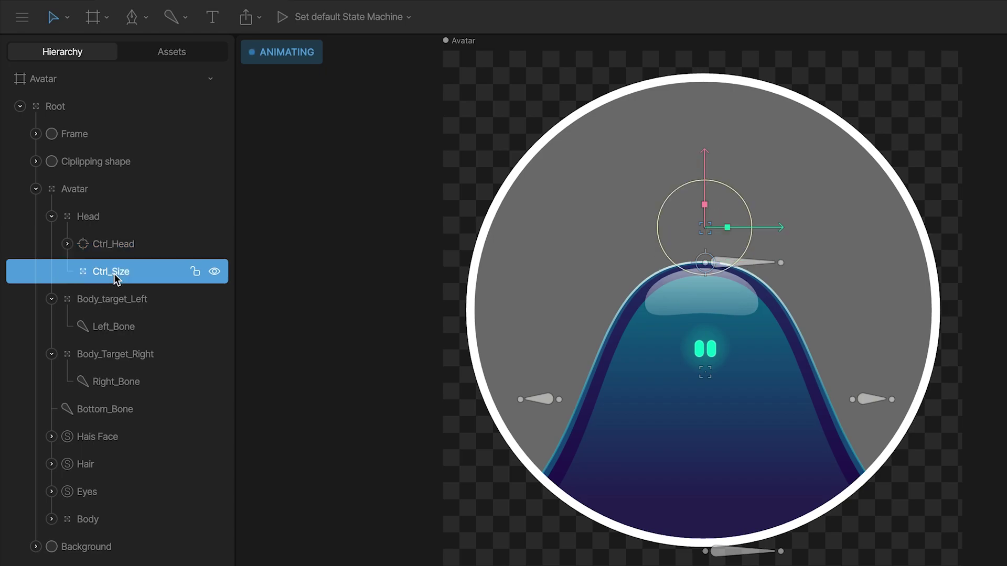
pyautogui.moveTo(706, 166)
pyautogui.mouseDown()
pyautogui.moveTo(704, 185)
pyautogui.moveTo(703, 125)
pyautogui.moveTo(703, 182)
pyautogui.mouseUp()
# - Inspect Ctrl_Head's Translation constraint and test it by moving Ctrl_Size and Ctrl_Head
pyautogui.click(125, 246)
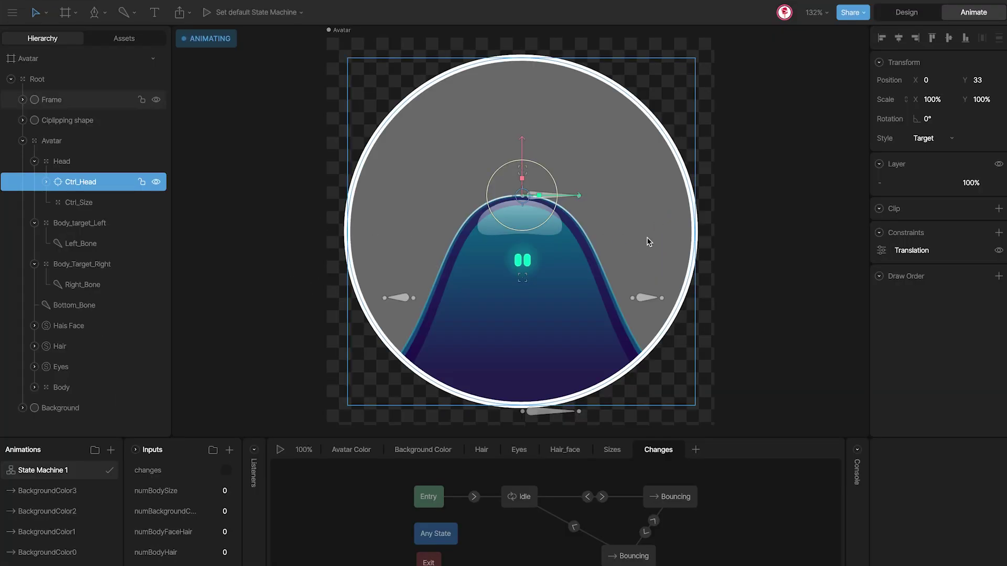
pyautogui.click(1006, 337)
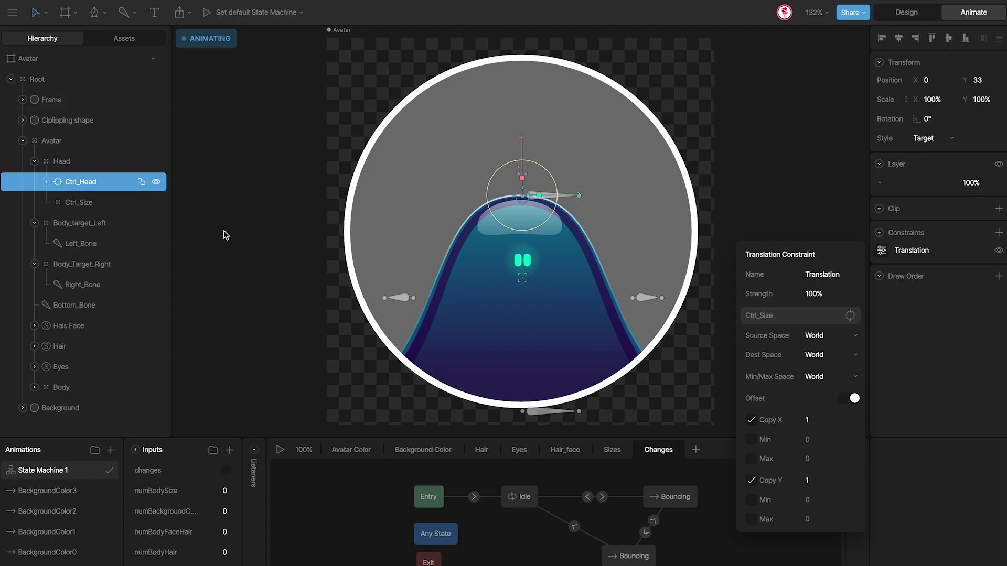
pyautogui.click(103, 203)
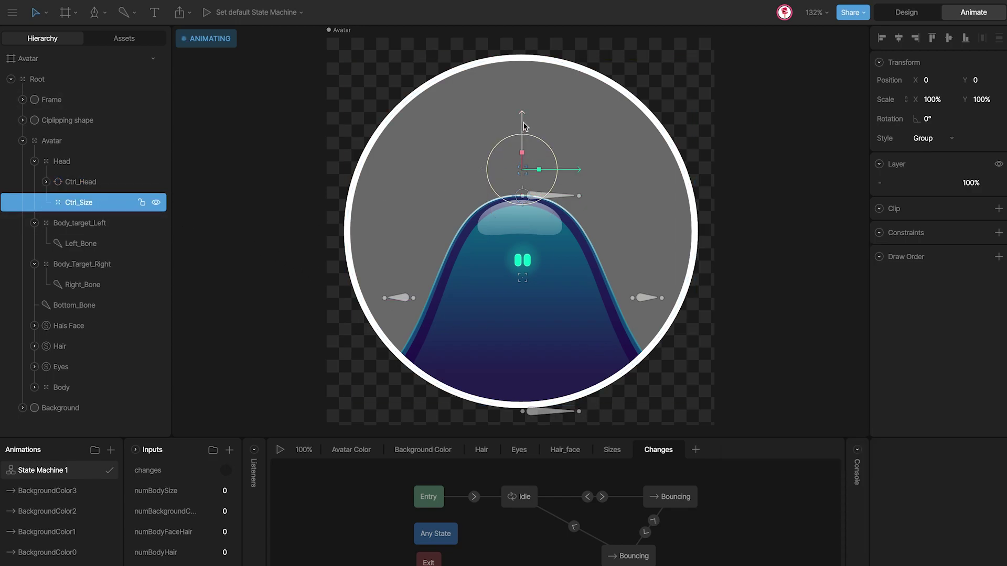
pyautogui.moveTo(523, 128)
pyautogui.mouseDown()
pyautogui.moveTo(523, 67)
pyautogui.moveTo(519, 139)
pyautogui.mouseUp()
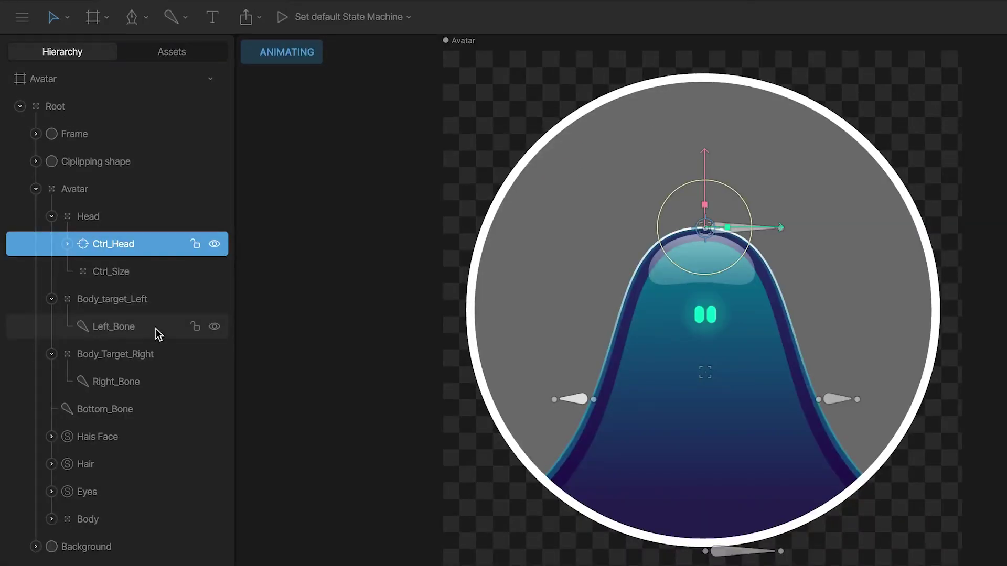
pyautogui.click(157, 332)
pyautogui.click(156, 379)
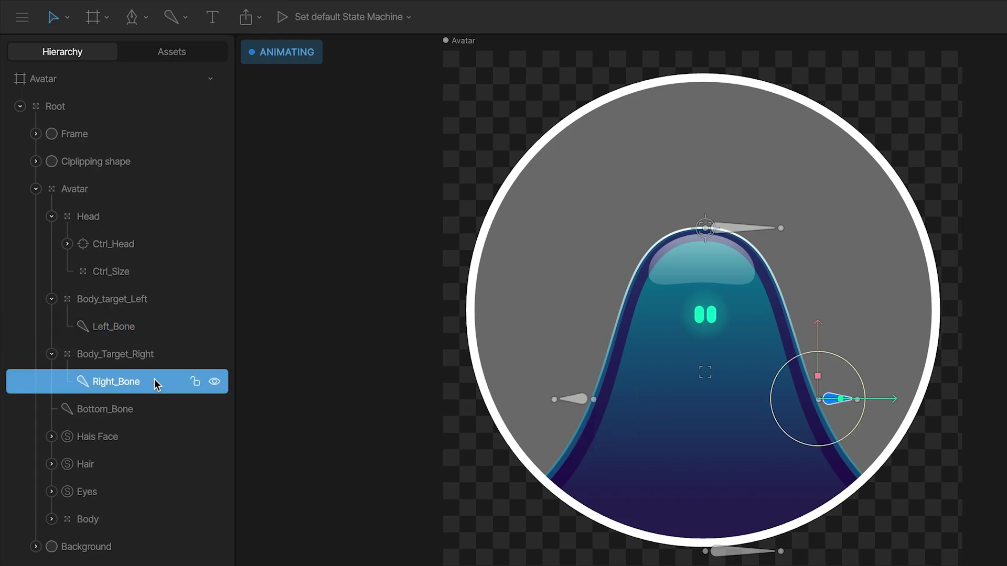
pyautogui.click(152, 322)
pyautogui.click(138, 247)
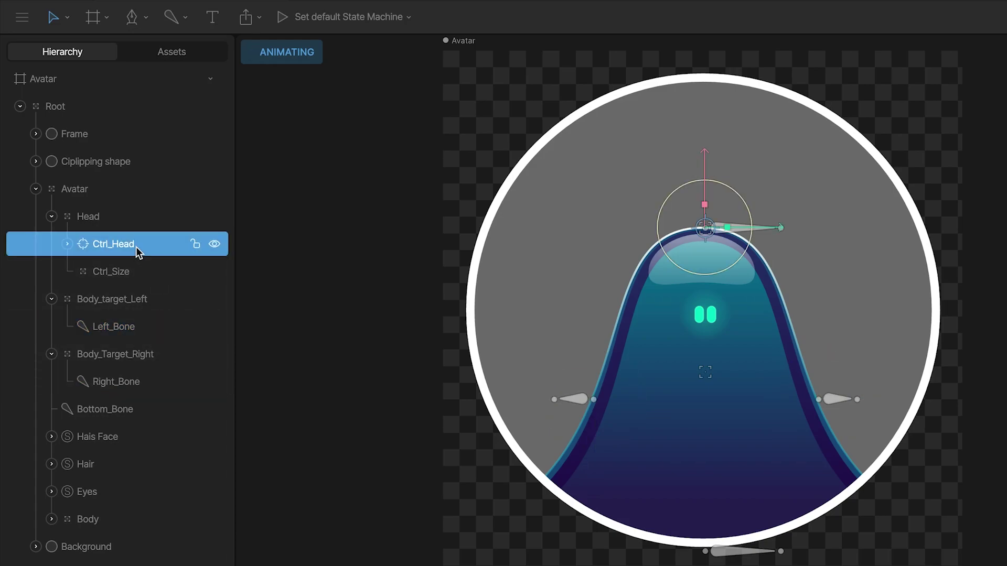
pyautogui.moveTo(705, 165); pyautogui.dragTo(707, 191)
# - Check Left_Bone's Translation constraint and body targets, then push Ctrl_Head down to Y 48.2
pyautogui.click(124, 332)
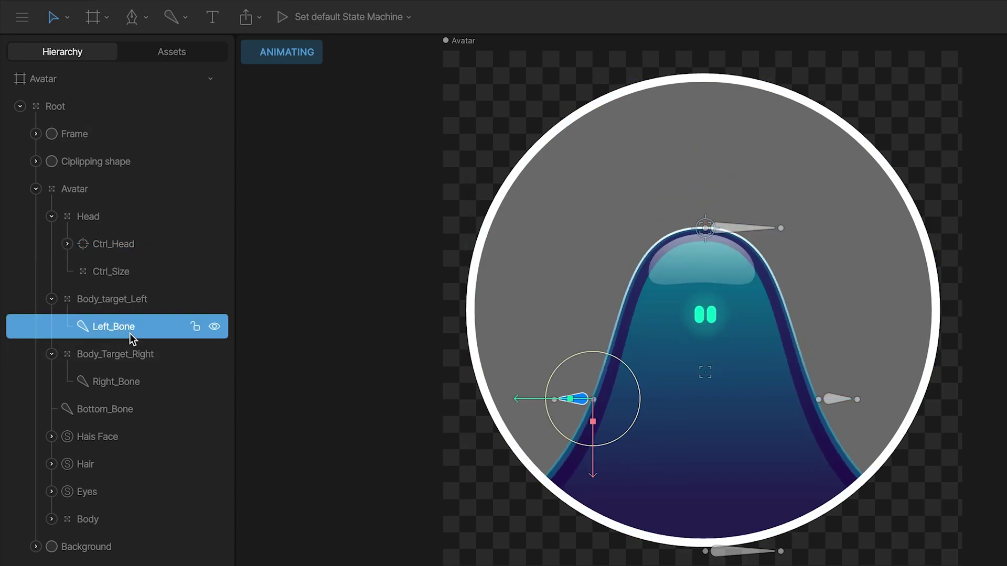
pyautogui.click(881, 225)
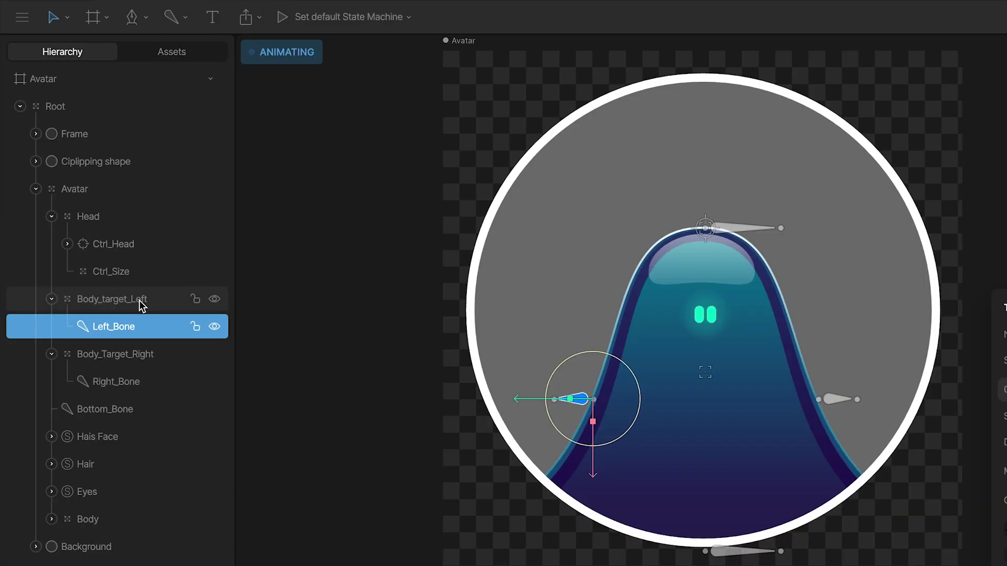
pyautogui.click(91, 221)
pyautogui.click(133, 354)
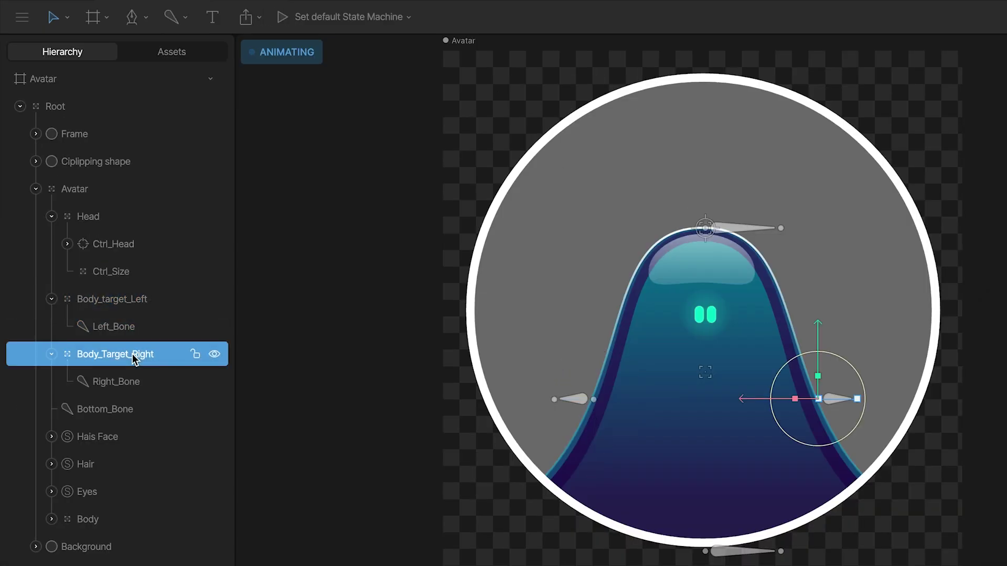
pyautogui.click(143, 307)
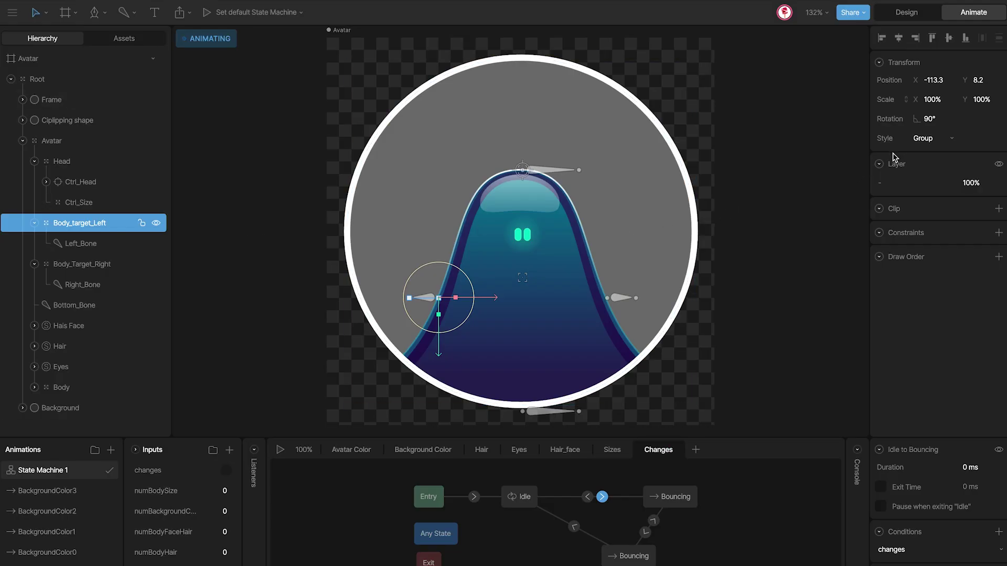
pyautogui.click(606, 298)
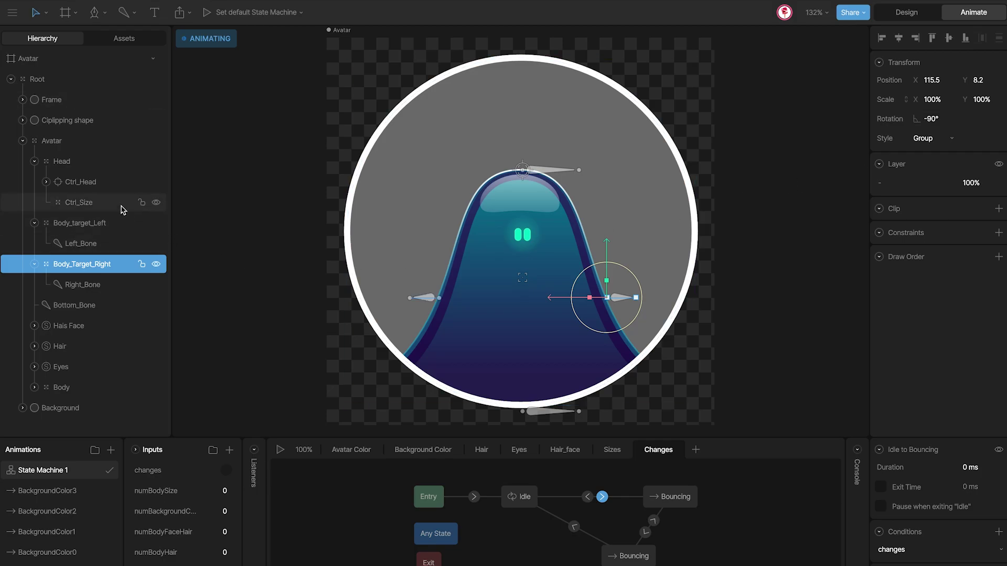
pyautogui.click(93, 184)
pyautogui.moveTo(522, 118)
pyautogui.mouseDown()
pyautogui.moveTo(521, 150)
pyautogui.moveTo(521, 122)
pyautogui.mouseUp()
pyautogui.press('Escape')
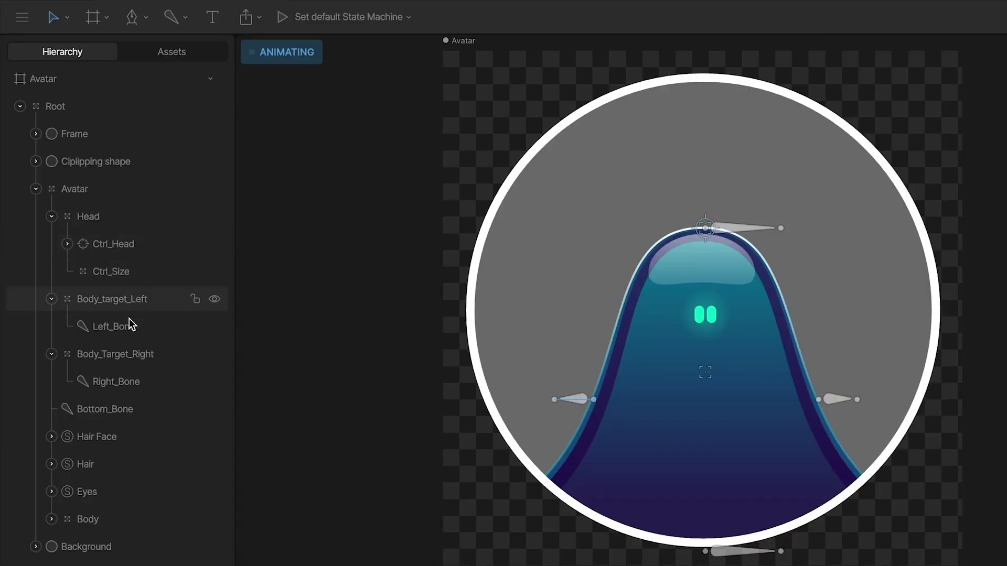
# - Select the Hair Face, Hair and Eyes groups, then expand Hair Face
pyautogui.click(118, 436)
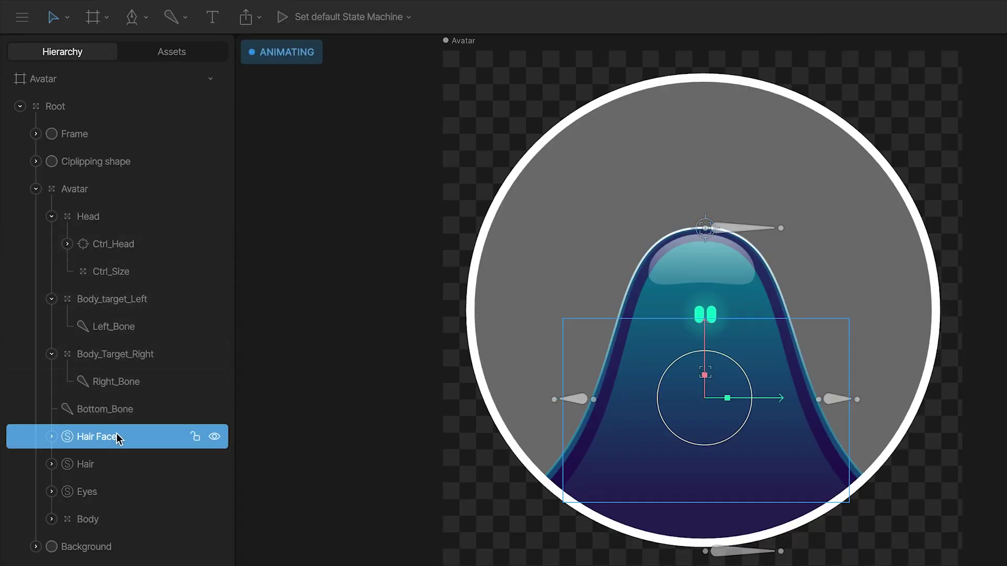
pyautogui.click(108, 464)
pyautogui.click(110, 491)
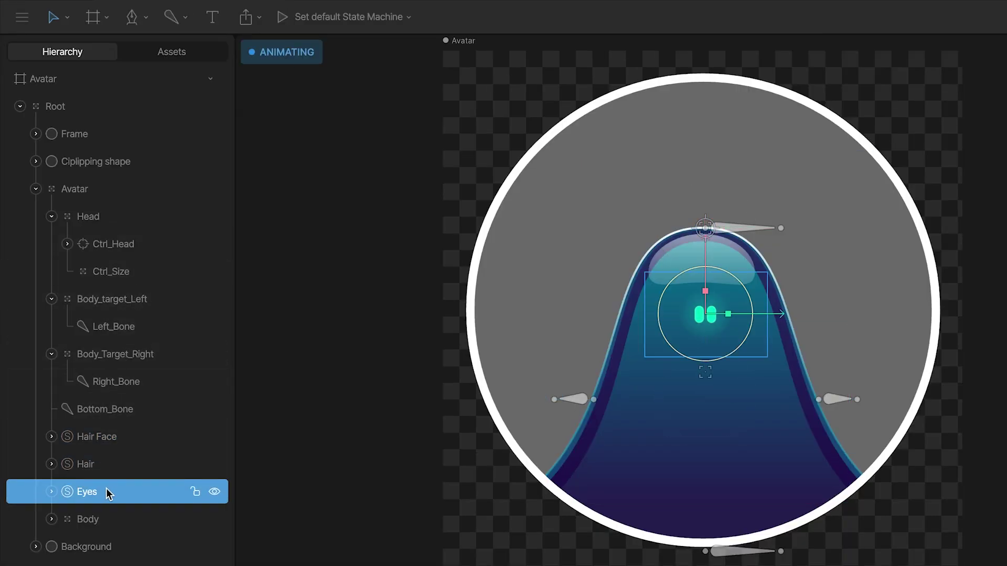
pyautogui.click(121, 439)
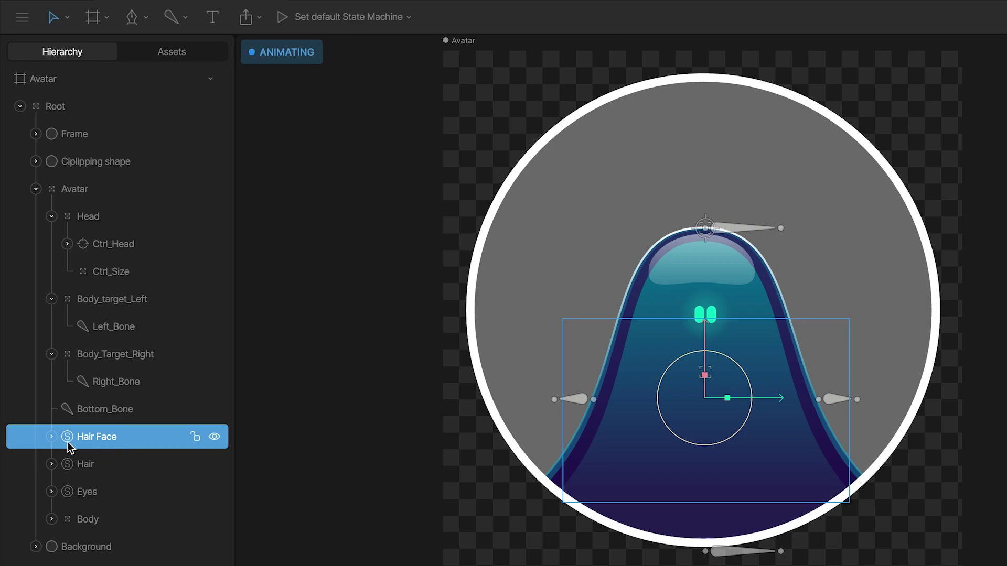
pyautogui.click(52, 437)
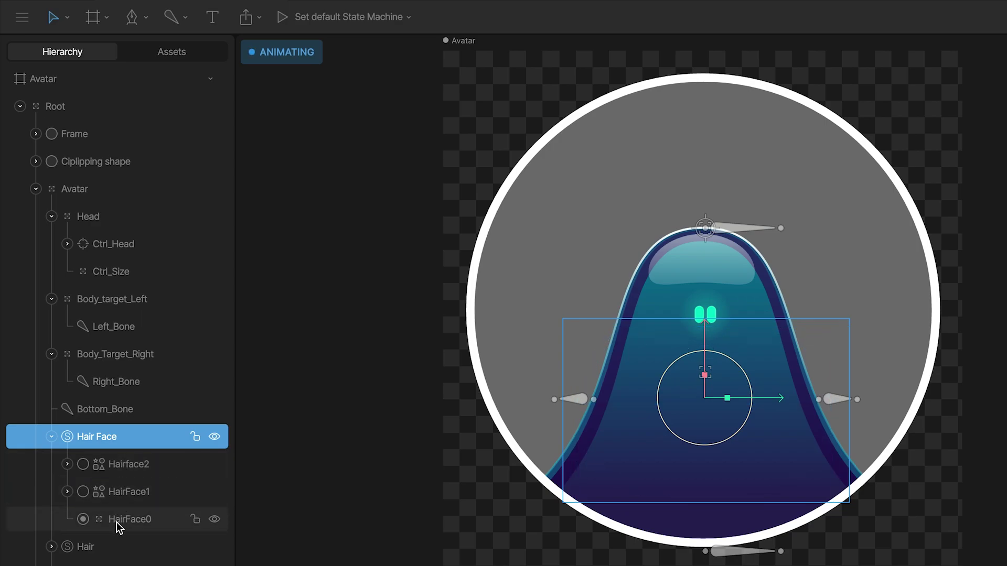
# - Solo HairFace1, then Hairface2, then HairFace0, and expand the Hair group
pyautogui.click(83, 491)
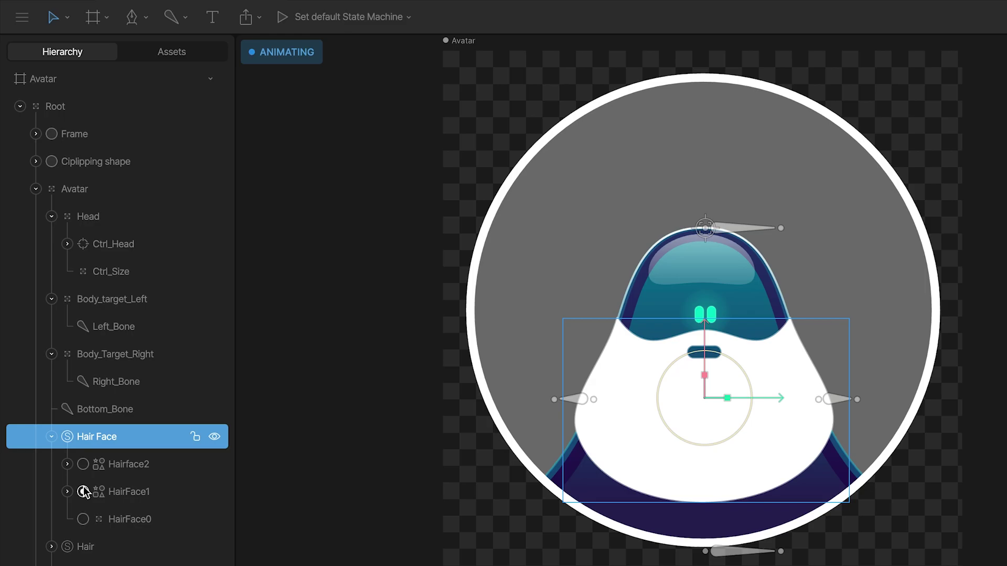
pyautogui.click(83, 464)
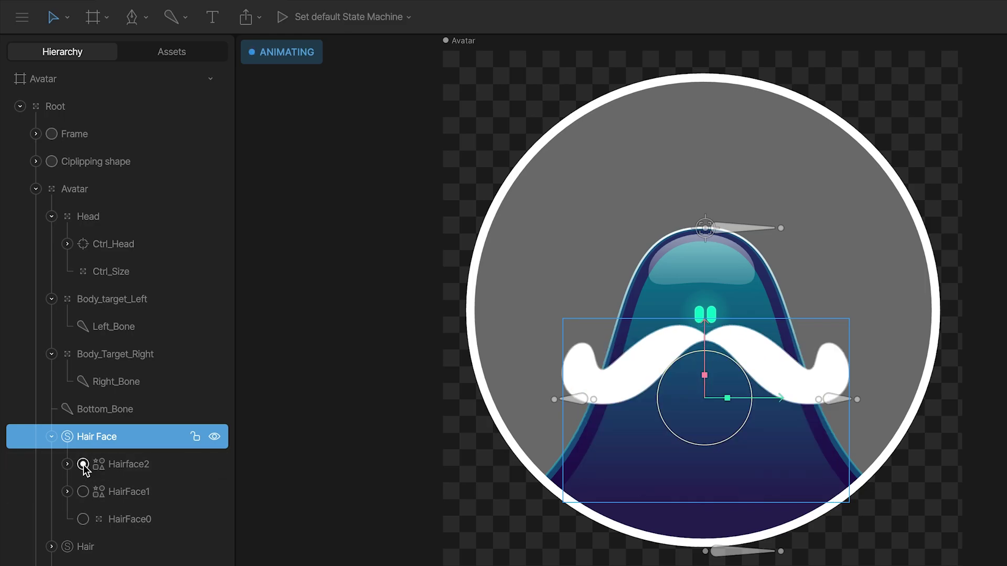
pyautogui.click(83, 519)
pyautogui.scroll(-6, 112, 367)
pyautogui.click(112, 190)
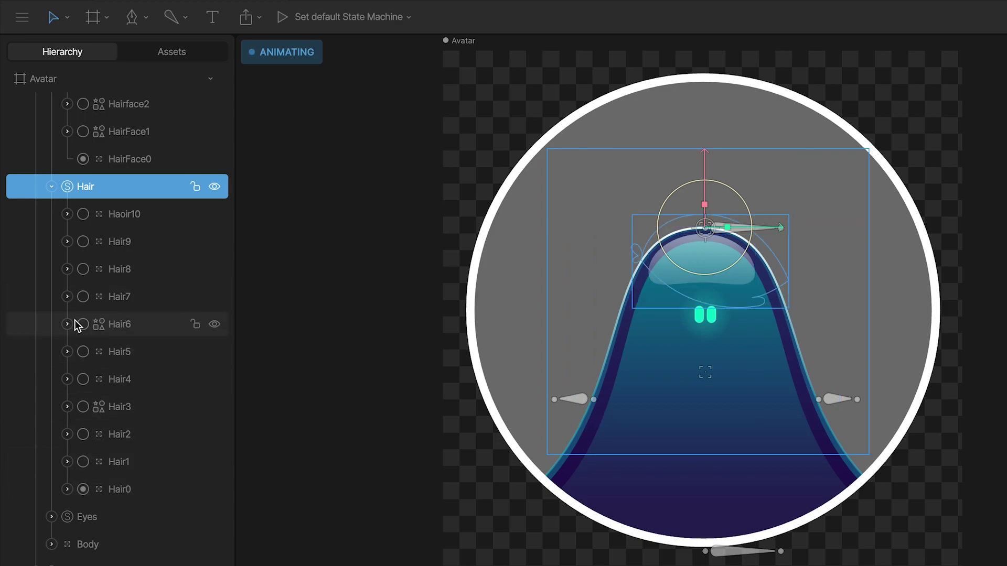
# - Solo Hair1 through Haoir10 in turn to preview every hair style
pyautogui.click(83, 462)
pyautogui.click(83, 434)
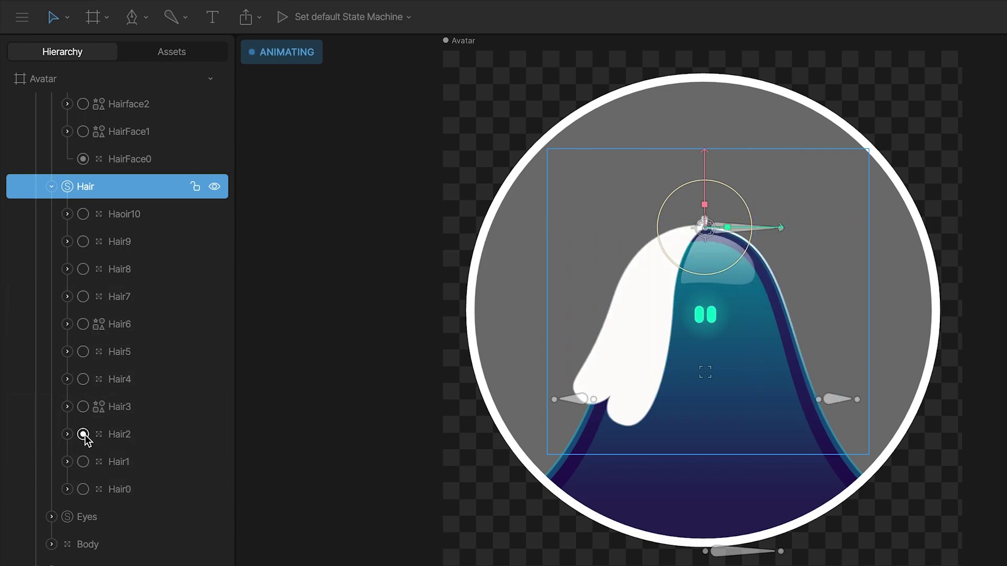
pyautogui.click(83, 407)
pyautogui.click(82, 379)
pyautogui.click(82, 352)
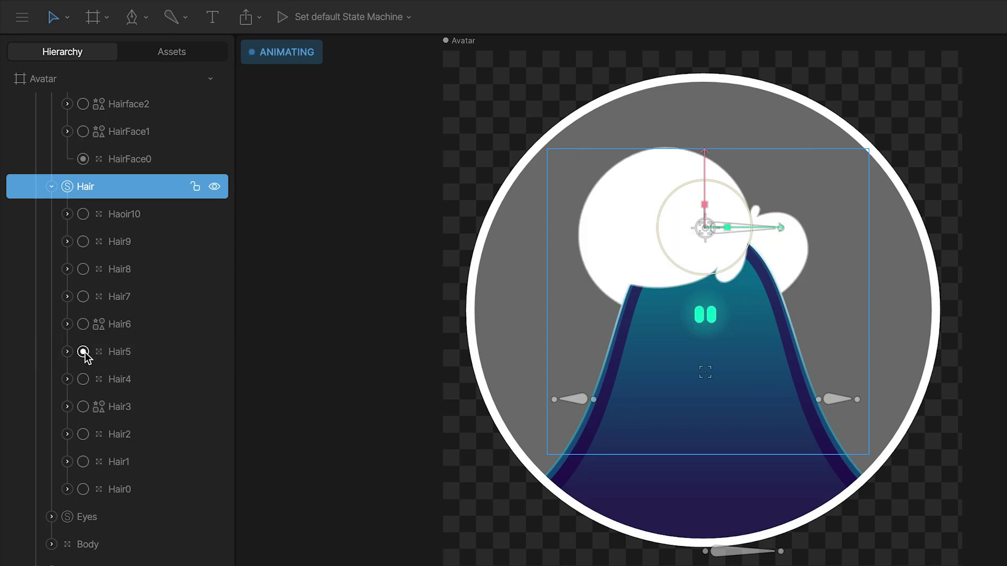
pyautogui.click(83, 324)
pyautogui.click(82, 297)
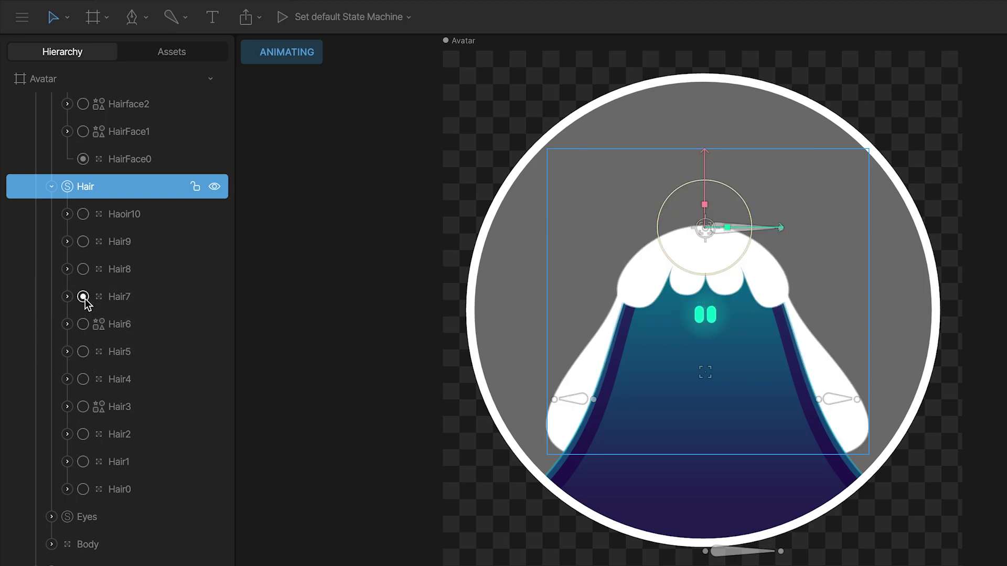
pyautogui.click(82, 269)
pyautogui.click(82, 242)
pyautogui.click(83, 214)
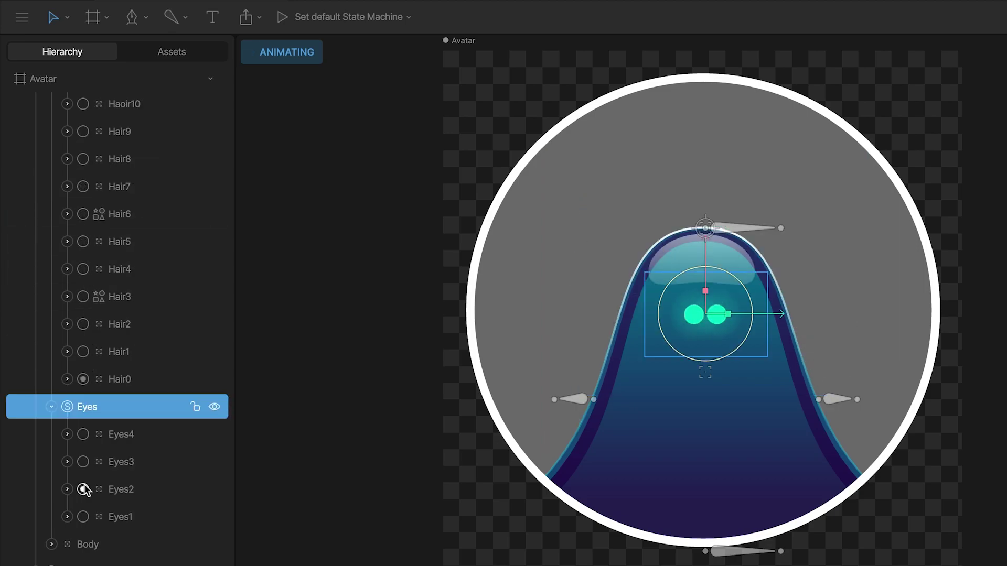
# - Give the avatar the single pill-shaped eye, then expand Body and select Background
pyautogui.click(83, 462)
pyautogui.click(82, 434)
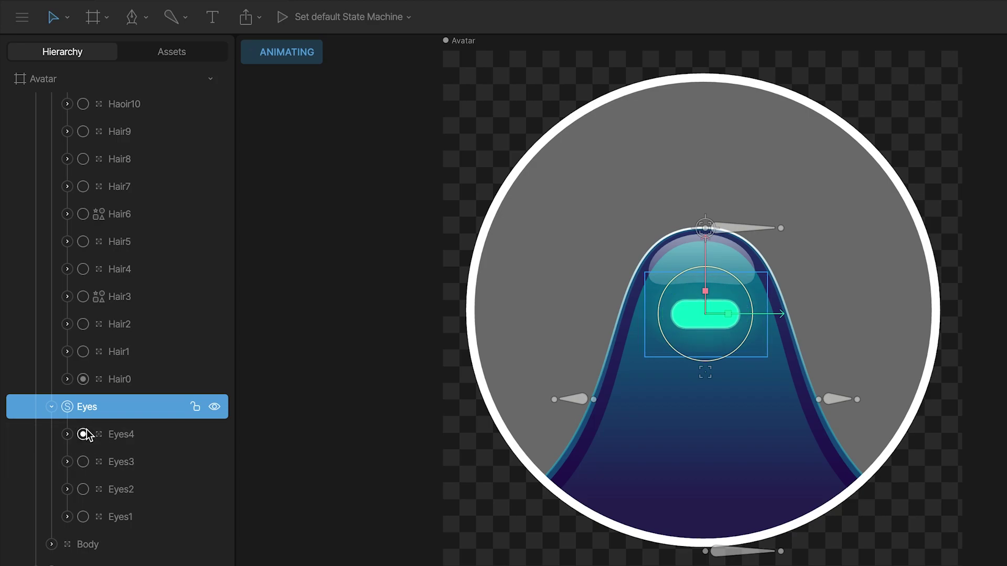
pyautogui.scroll(-3, 121, 457)
pyautogui.click(140, 462)
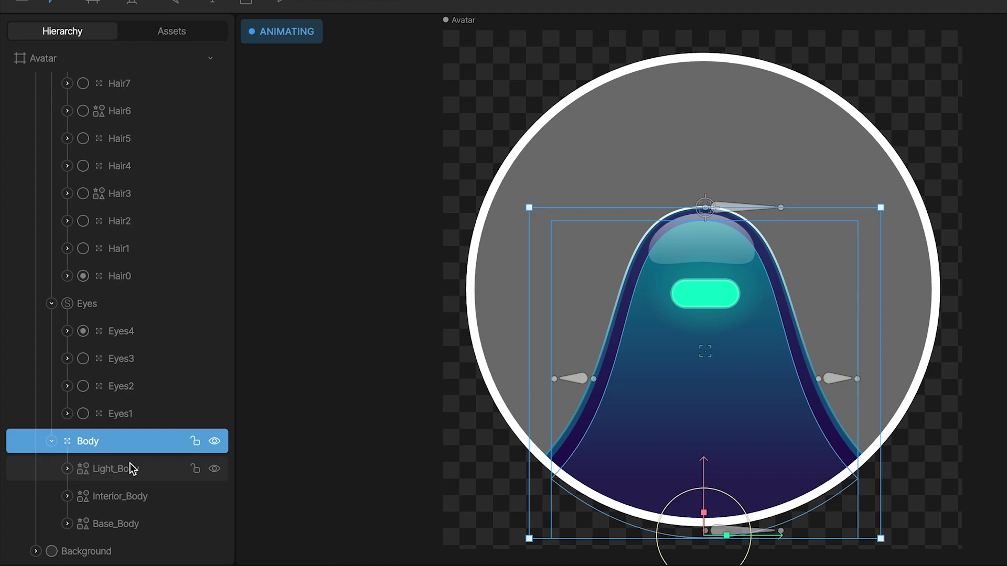
pyautogui.click(110, 552)
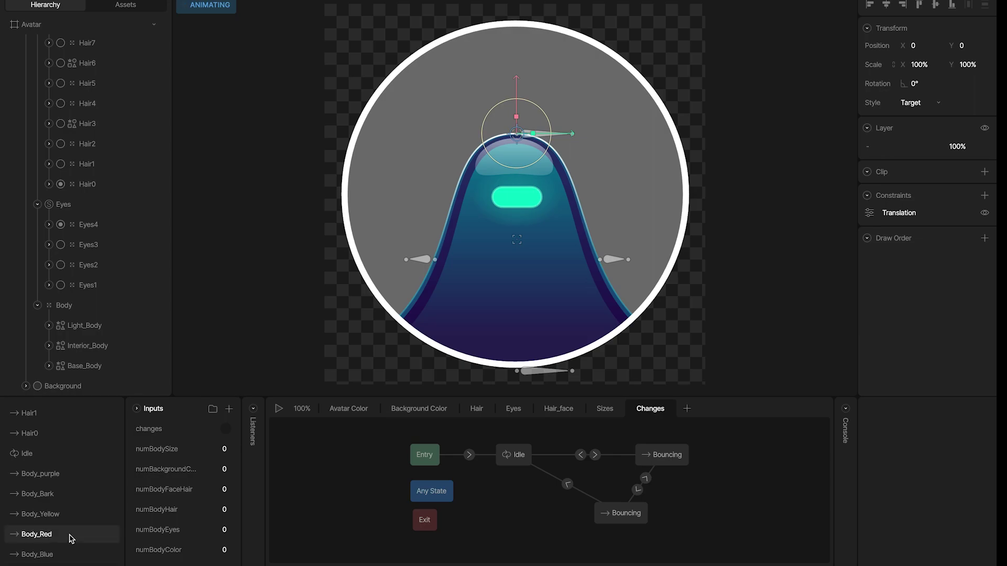
# - Preview Body_Red, Body_Yellow, Body_Bark and Body_purple, then play the Idle animation
pyautogui.click(69, 537)
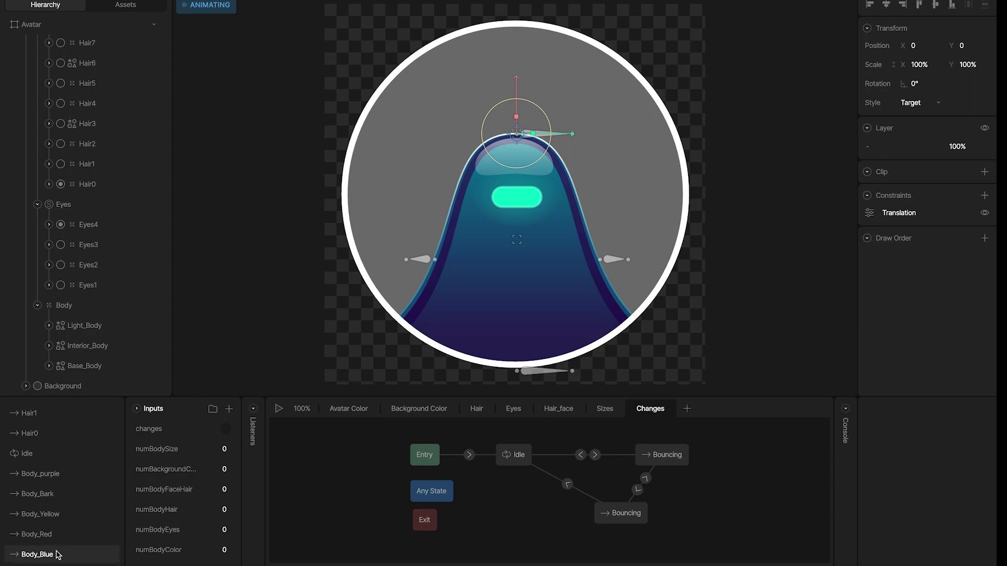
pyautogui.click(57, 516)
pyautogui.click(56, 496)
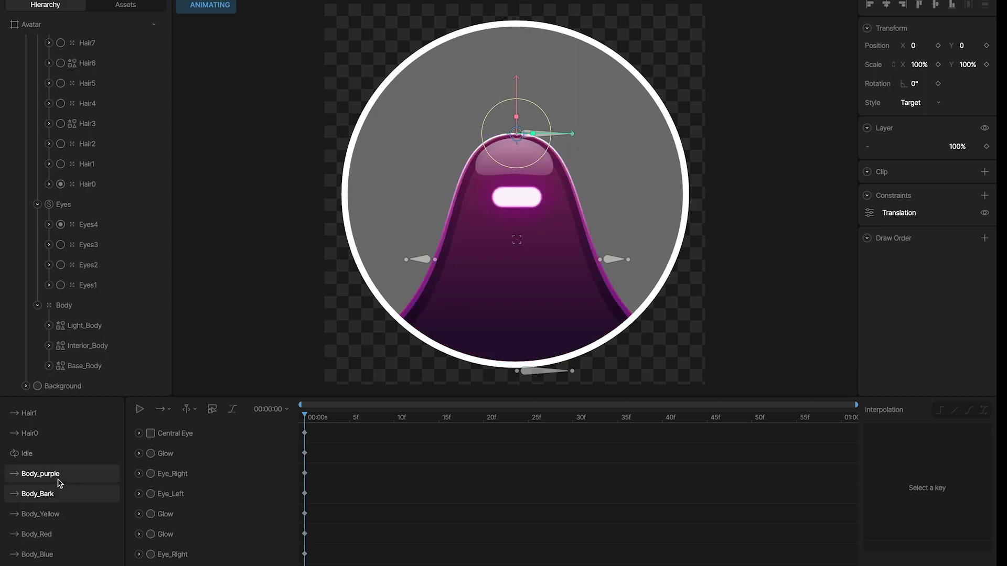
pyautogui.click(58, 479)
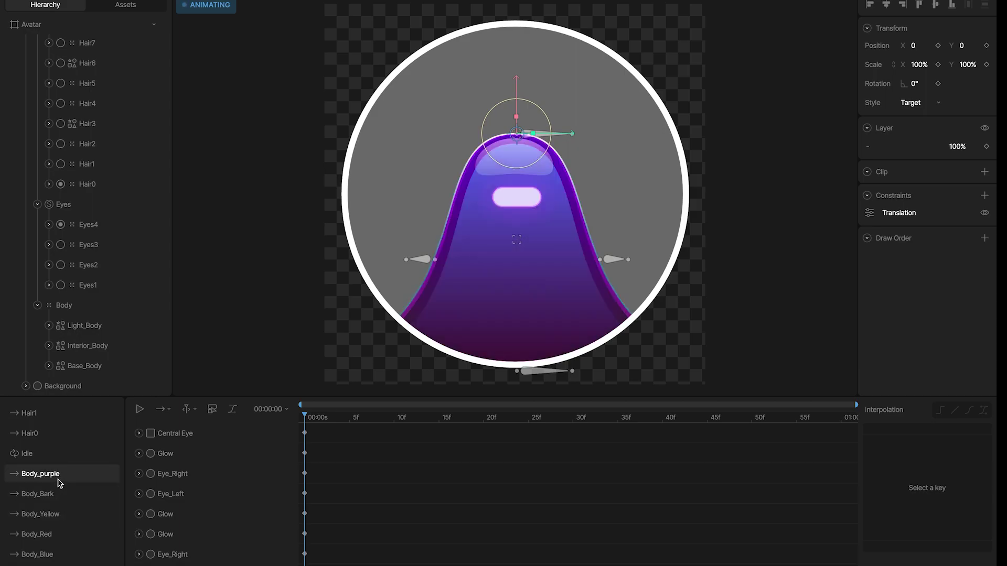
pyautogui.click(34, 458)
pyautogui.press('space')
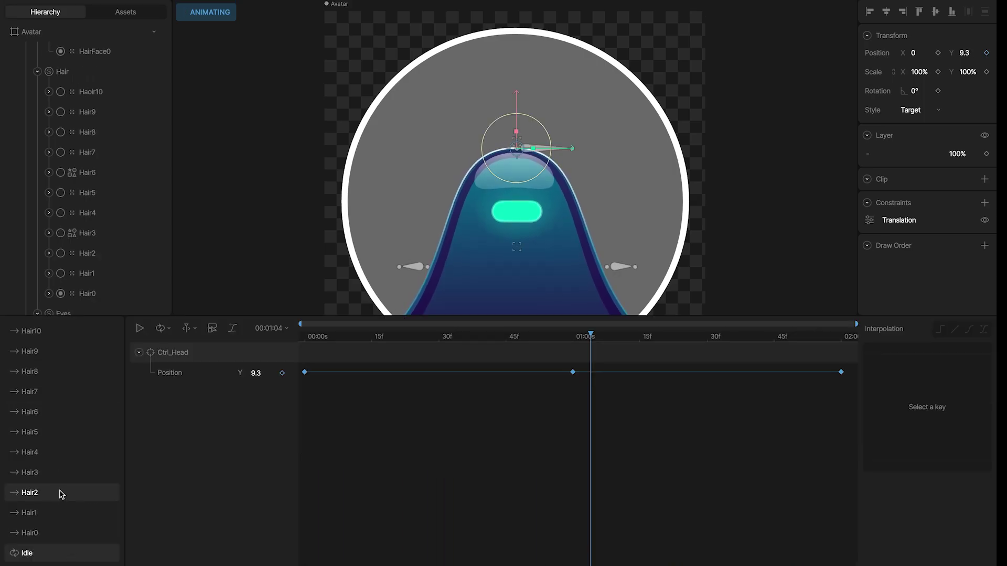
# - Preview the Hair0 through Hair10 animations in turn
pyautogui.click(51, 531)
pyautogui.click(43, 513)
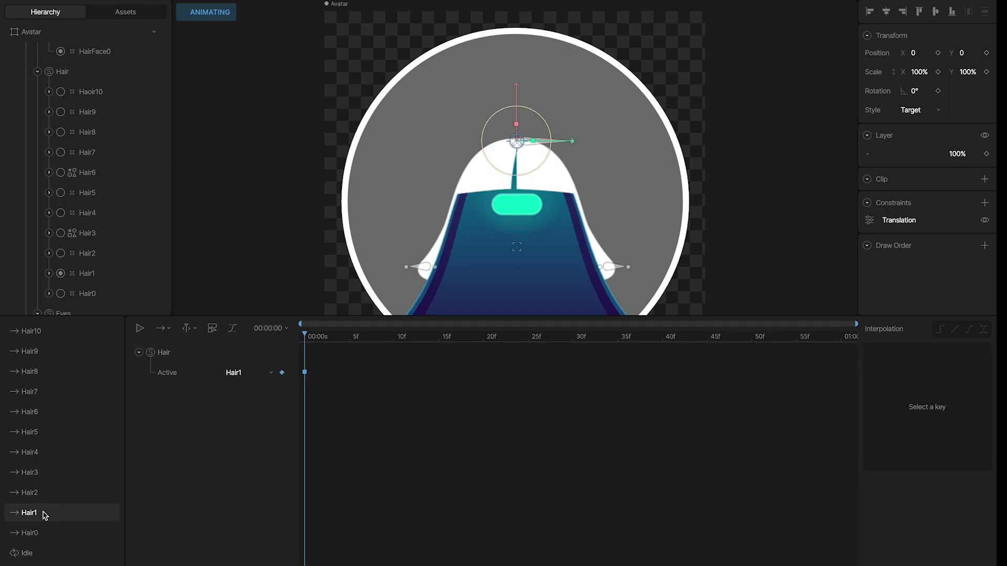
pyautogui.click(45, 493)
pyautogui.click(44, 474)
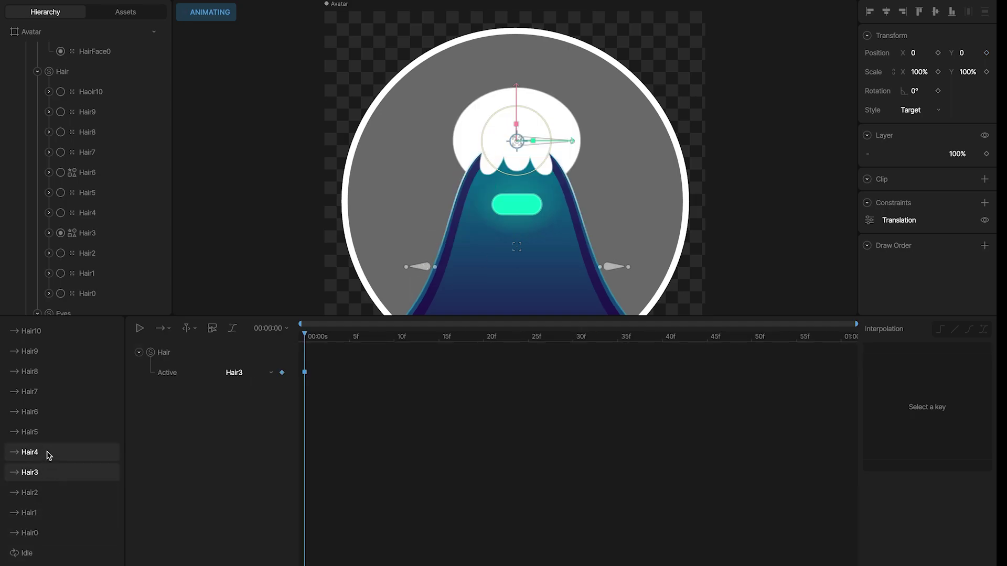
pyautogui.click(47, 452)
pyautogui.click(50, 433)
pyautogui.click(51, 417)
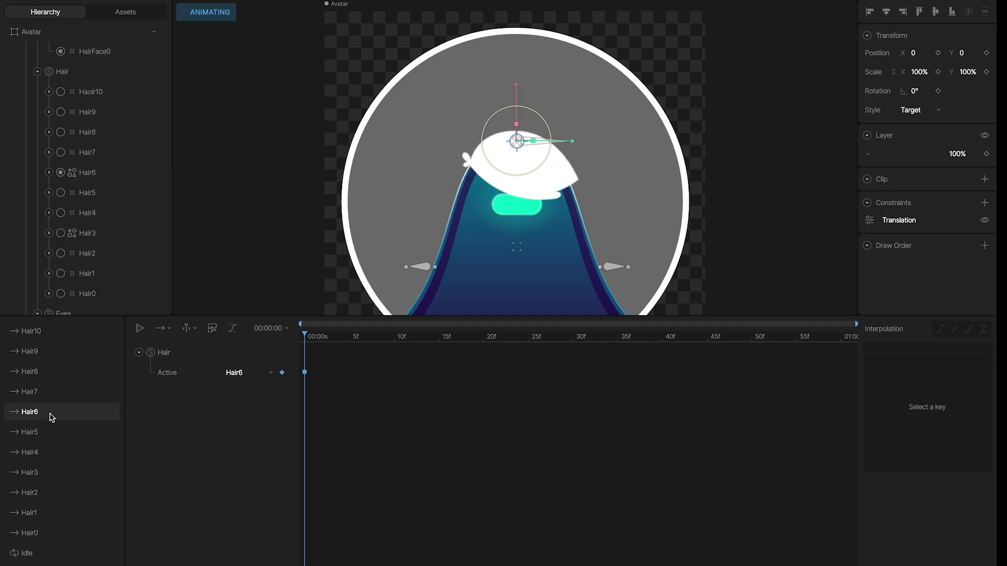
pyautogui.click(51, 396)
pyautogui.click(51, 373)
pyautogui.click(52, 354)
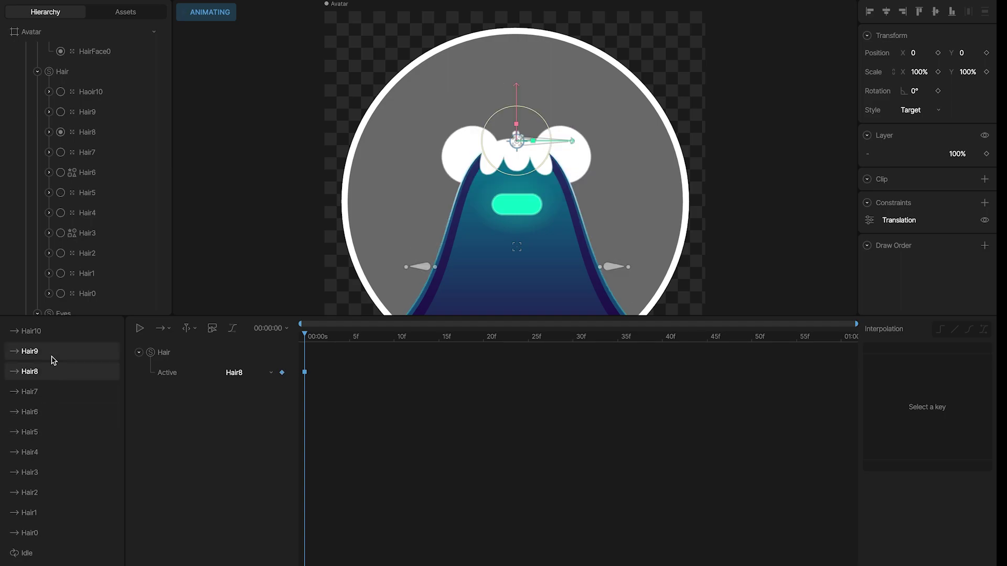
pyautogui.click(56, 335)
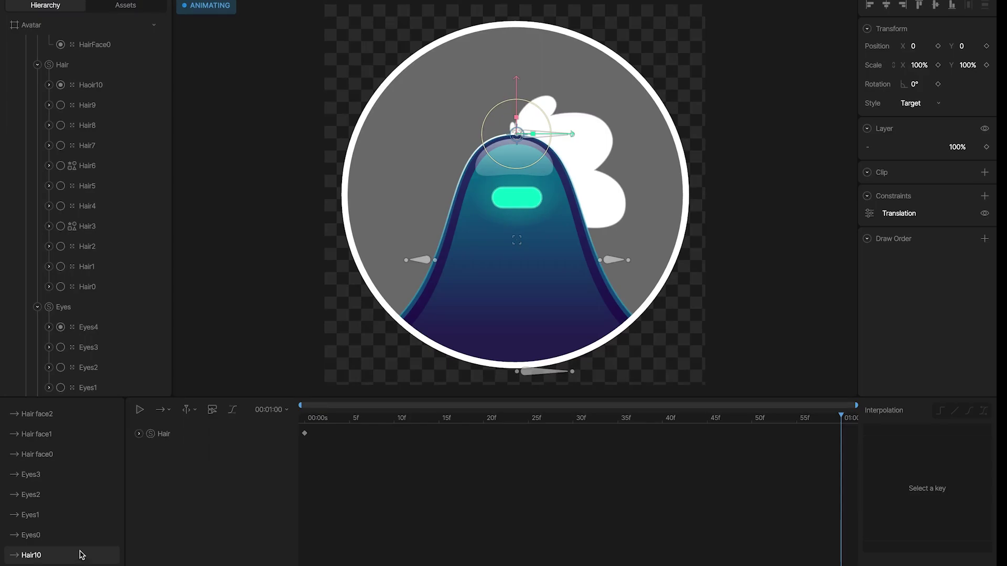
# - Preview Eyes0–Eyes3 and the three face-hair animations, then open Size0
pyautogui.click(79, 535)
pyautogui.click(72, 519)
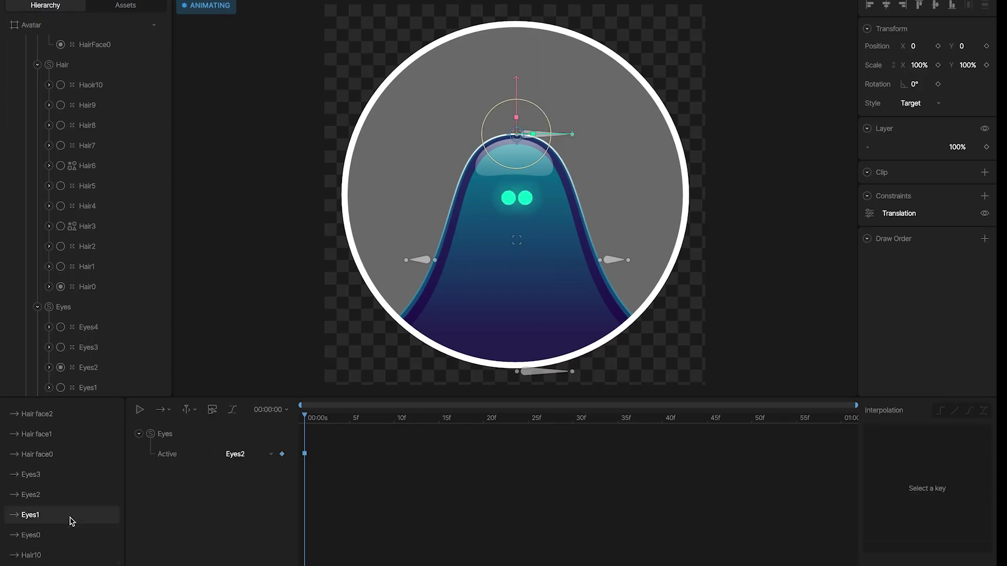
pyautogui.click(68, 501)
pyautogui.click(68, 482)
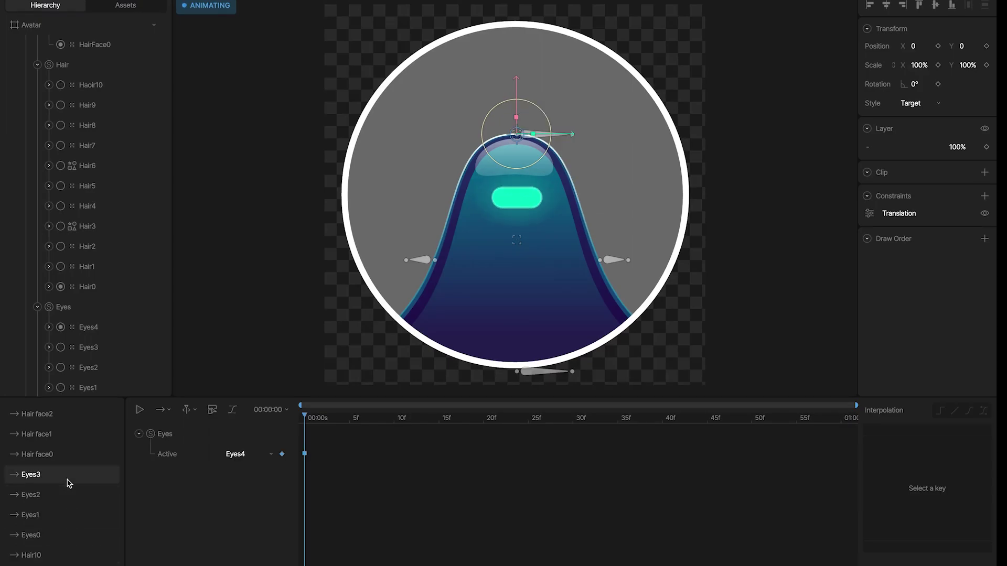
pyautogui.click(76, 455)
pyautogui.click(79, 437)
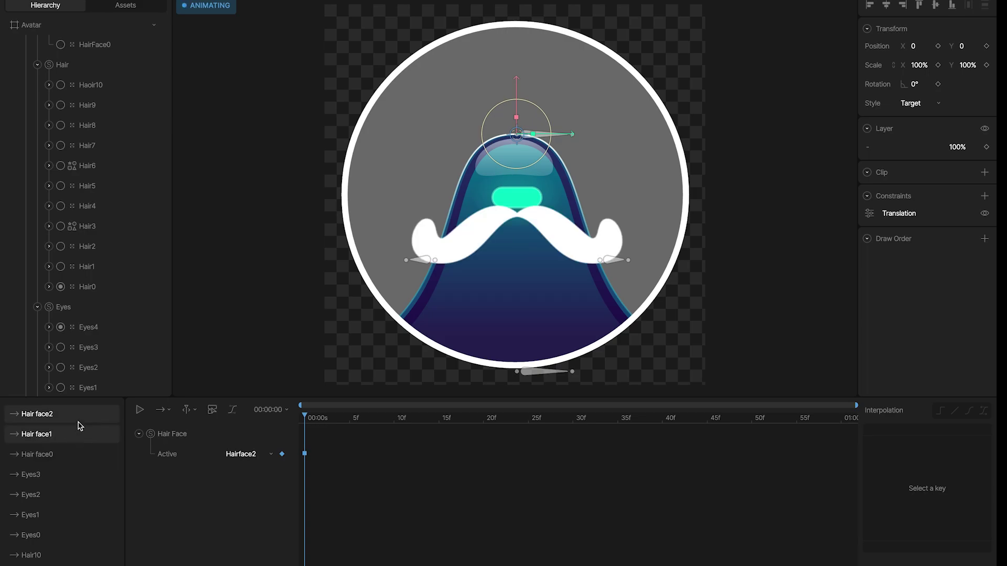
pyautogui.click(78, 423)
pyautogui.scroll(3, 79, 423)
pyautogui.click(74, 514)
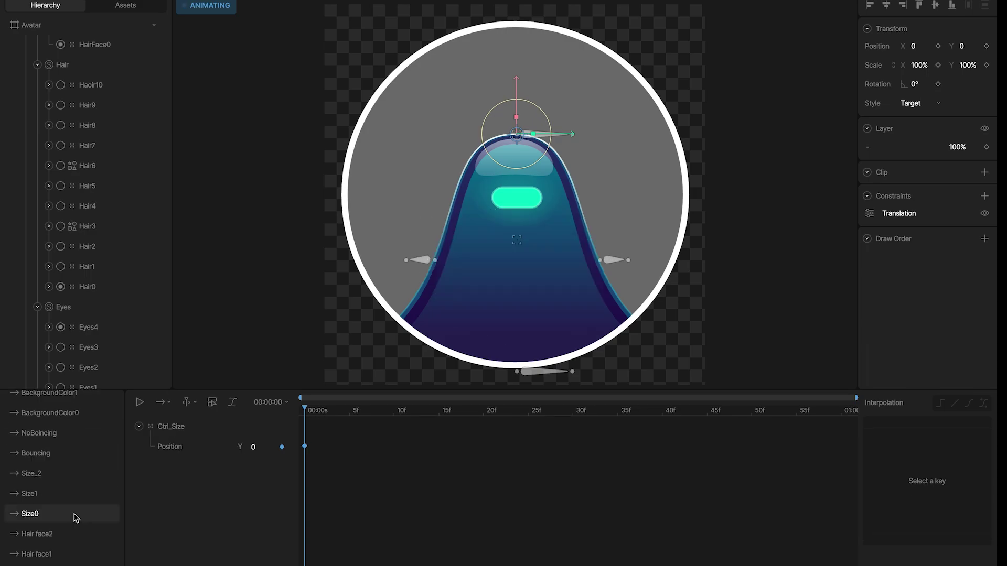
# - Preview Size1 and Size_2, then play the Bouncing and NoBoincing animations
pyautogui.click(74, 494)
pyautogui.click(79, 474)
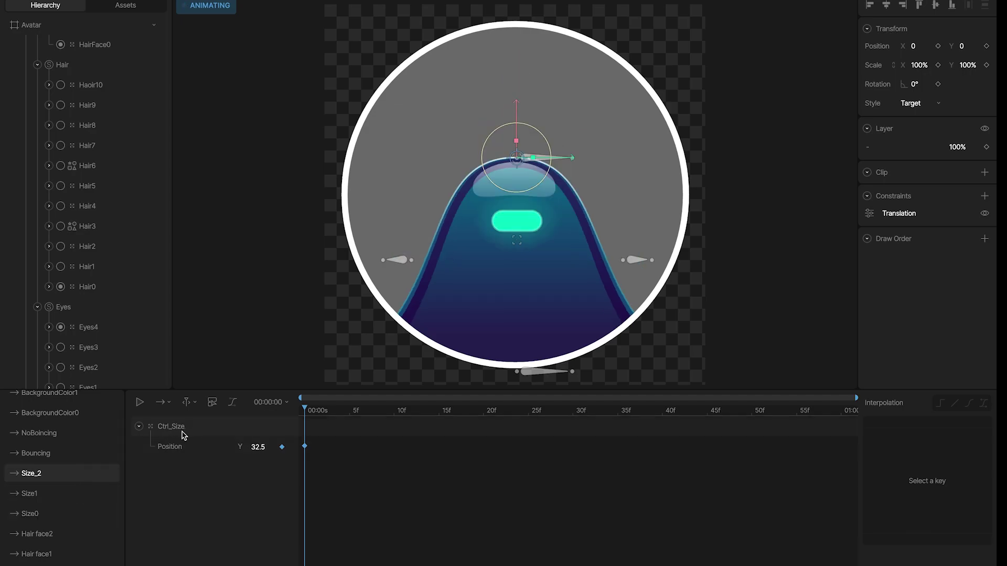
pyautogui.scroll(3, 74, 524)
pyautogui.click(74, 542)
pyautogui.press('space')
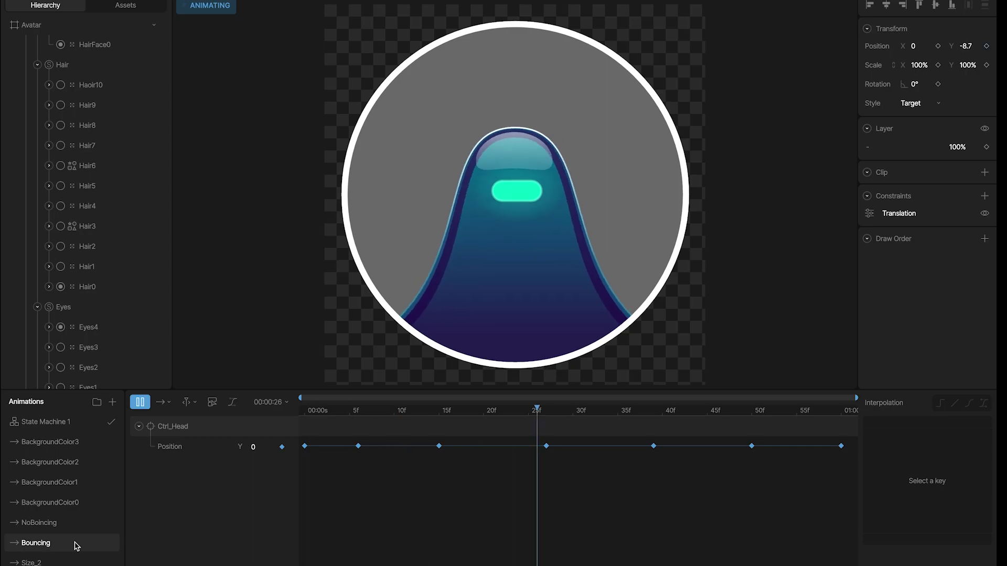
pyautogui.press('space')
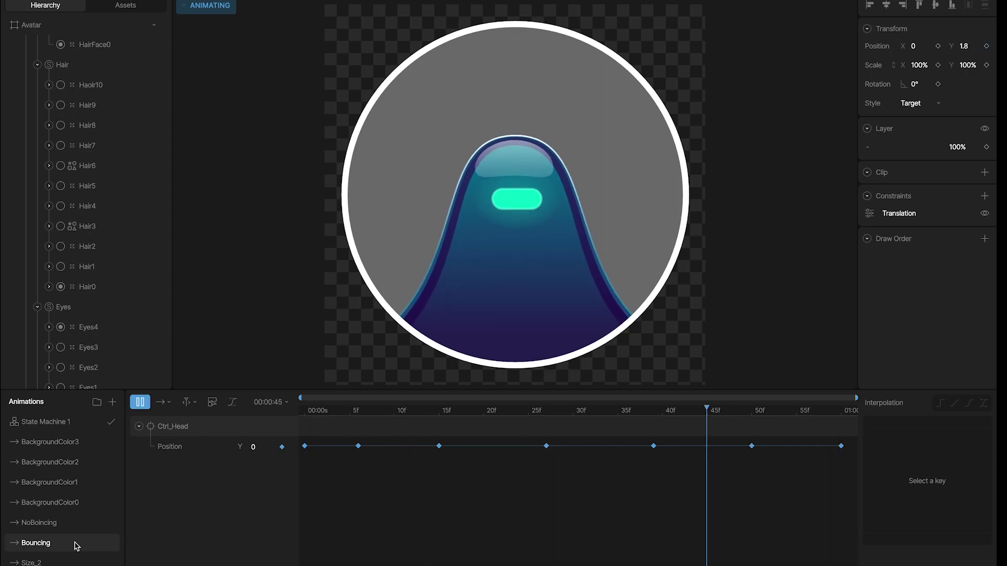
pyautogui.click(76, 528)
pyautogui.press('space')
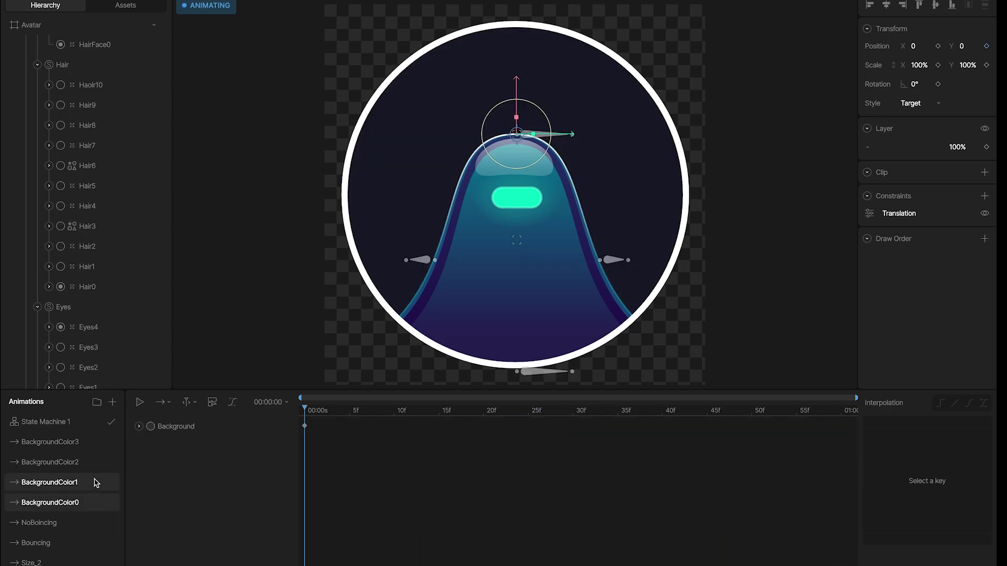
# - Preview BackgroundColor1–3 and reveal BackgroundColor3's keyed magenta fill colour
pyautogui.click(94, 482)
pyautogui.click(95, 464)
pyautogui.click(96, 443)
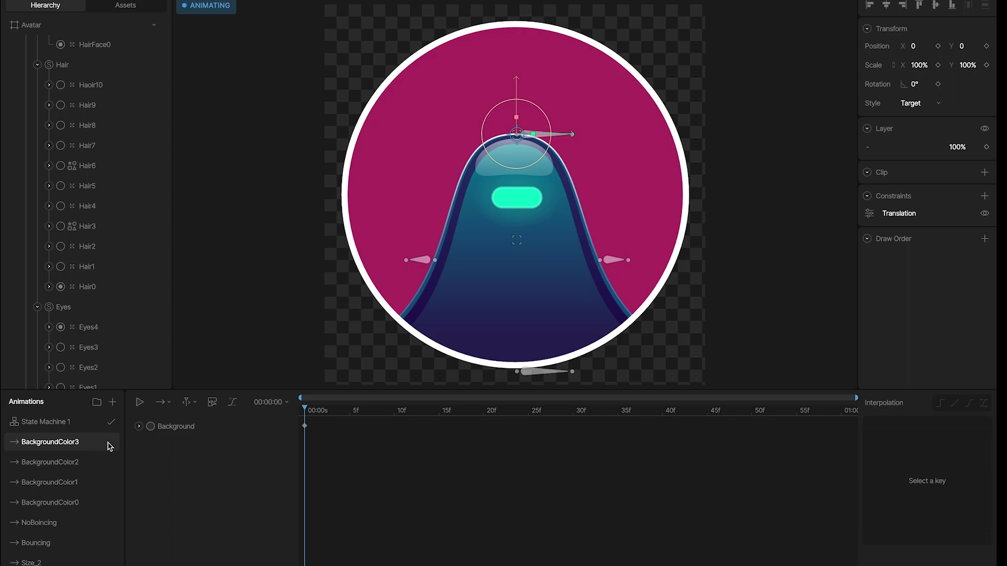
pyautogui.click(139, 427)
pyautogui.click(150, 447)
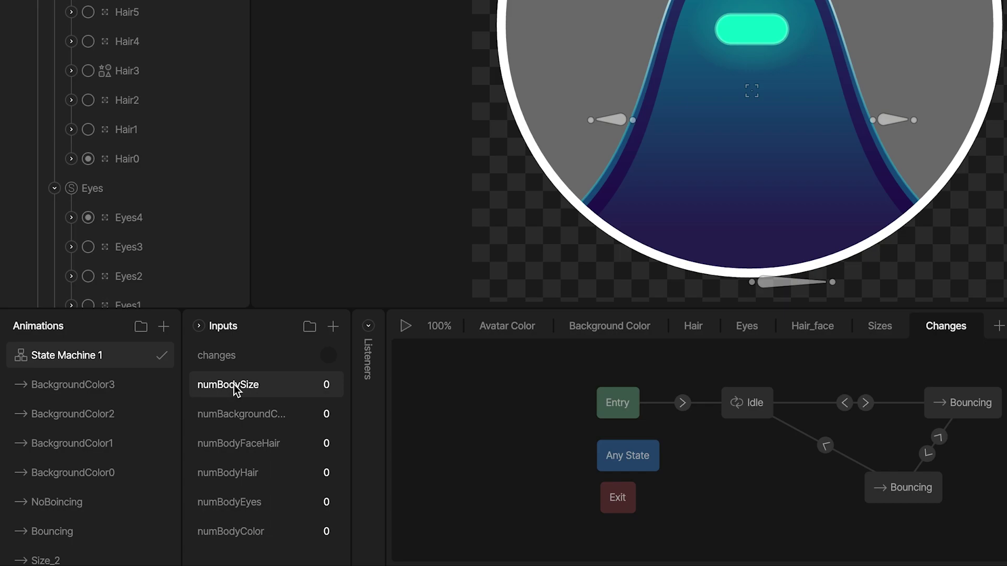
# - Switch State Machine 1's graph to the Avatar Color layer with its five body colour states
pyautogui.click(513, 330)
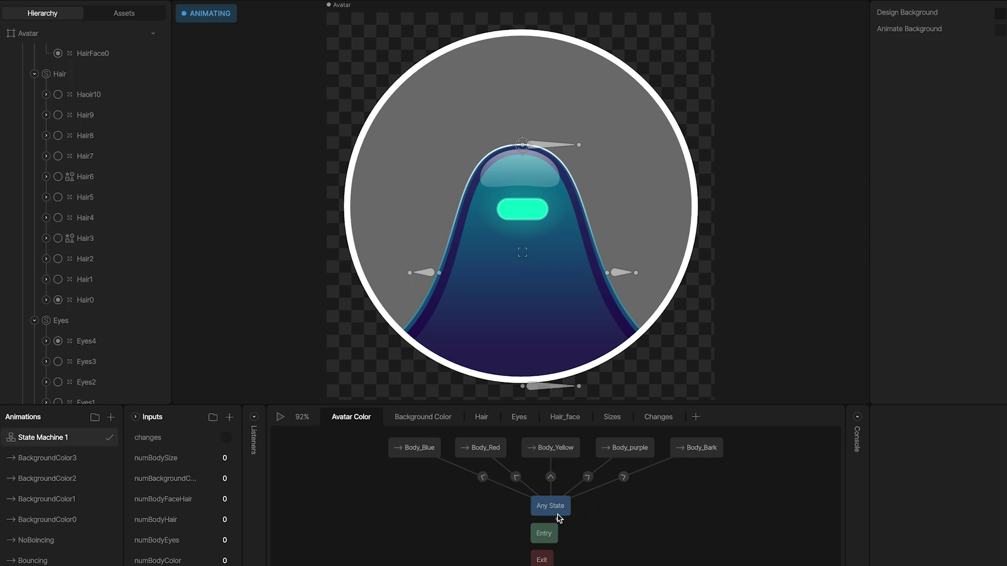
pyautogui.click(482, 477)
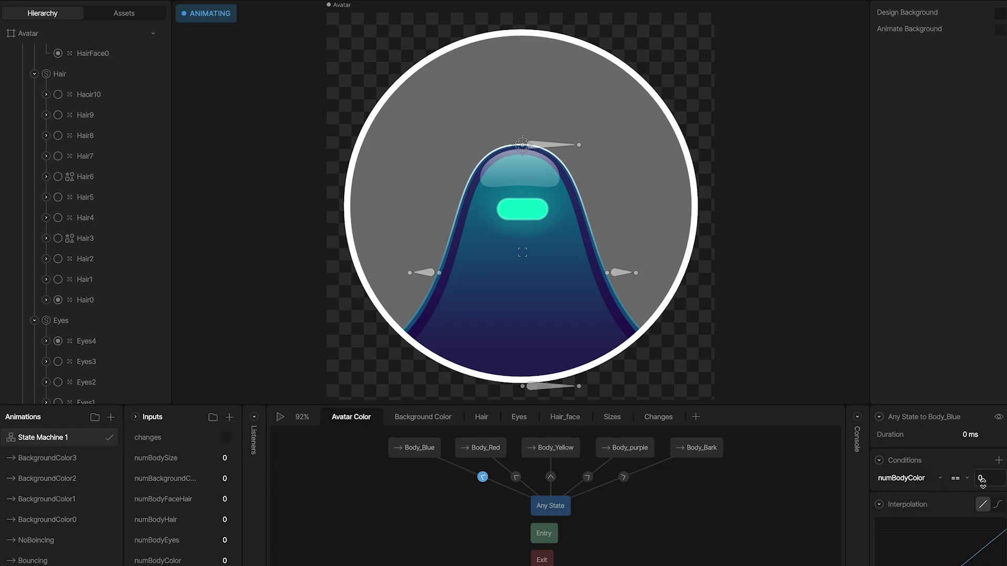
pyautogui.click(515, 478)
pyautogui.click(550, 478)
pyautogui.click(587, 477)
pyautogui.click(623, 477)
pyautogui.click(439, 509)
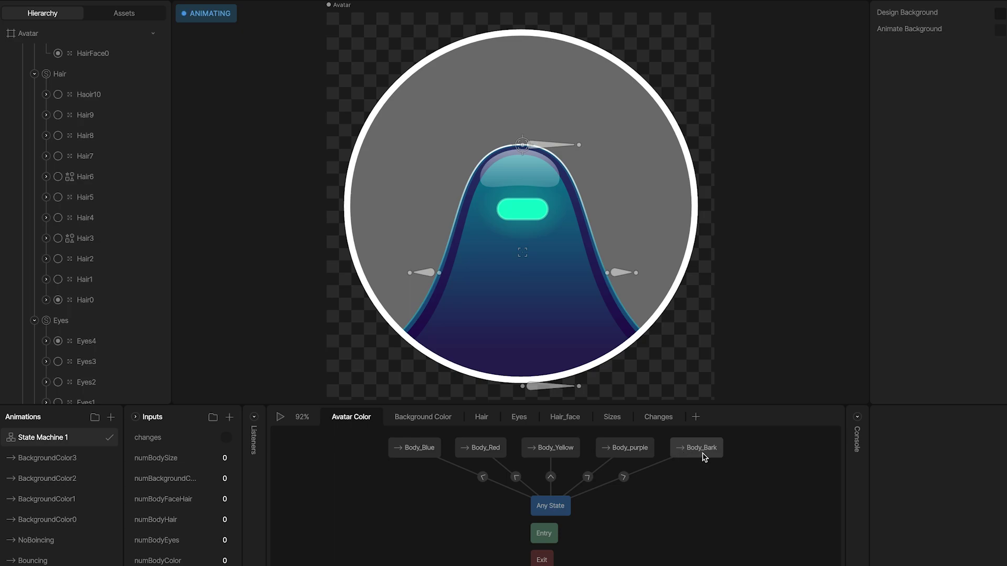
# - Inspect the Background Color layer's transitions into BackgroundColor0 through BackgroundColor3
pyautogui.click(413, 417)
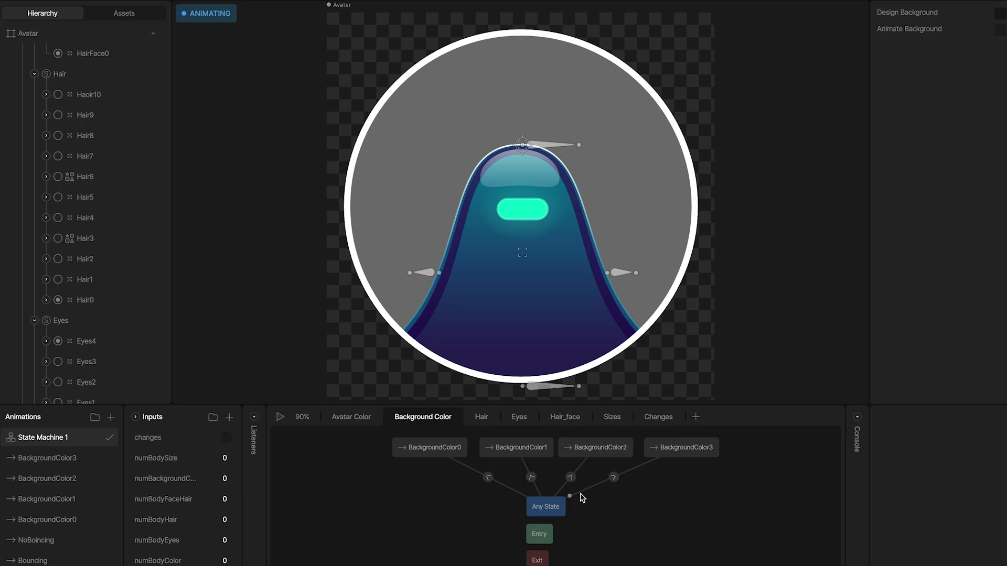
pyautogui.click(488, 477)
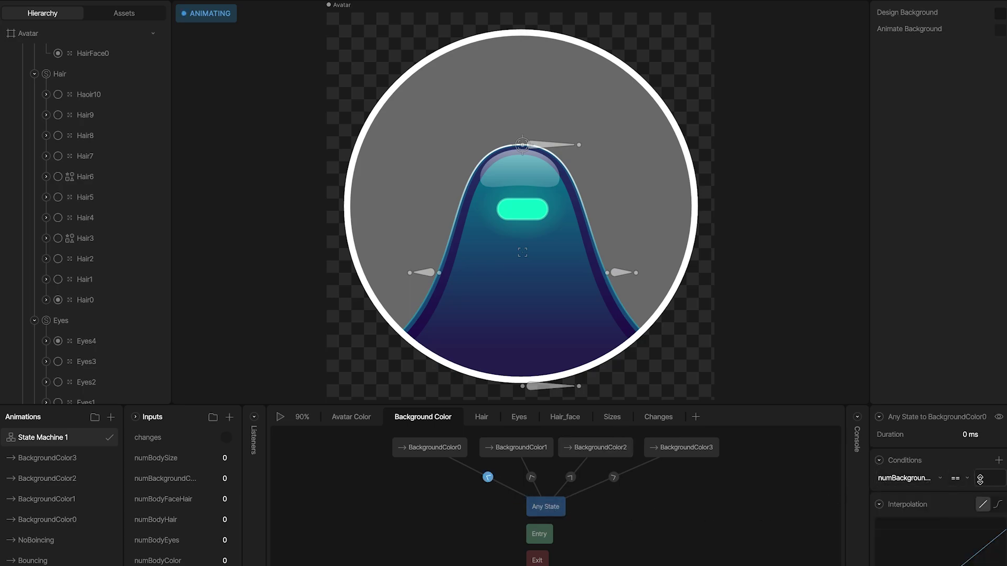
pyautogui.click(531, 478)
pyautogui.click(571, 477)
pyautogui.click(613, 478)
# - Step through the Hair, Hair_face and Sizes layers to reach the Changes layer
pyautogui.click(482, 418)
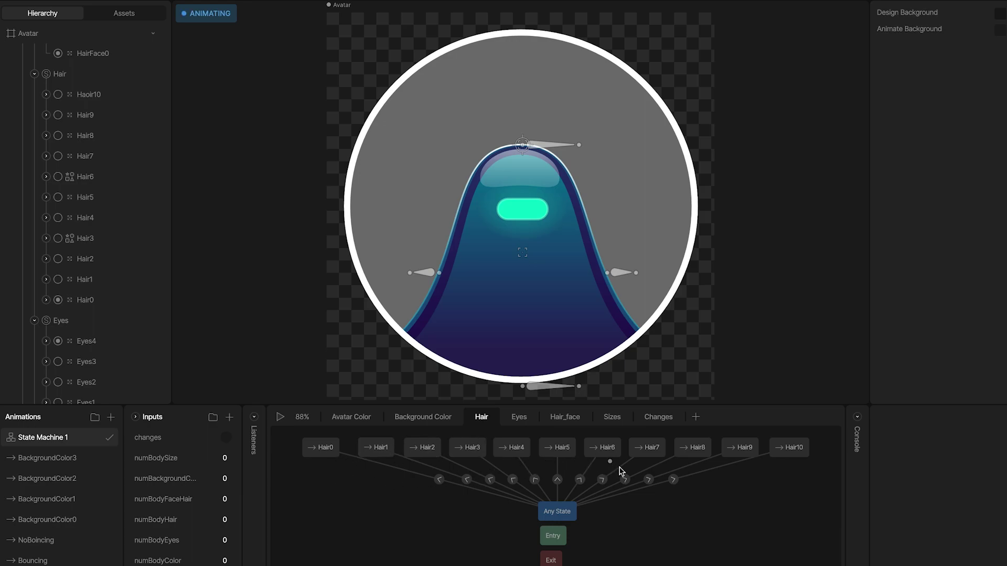
pyautogui.click(519, 418)
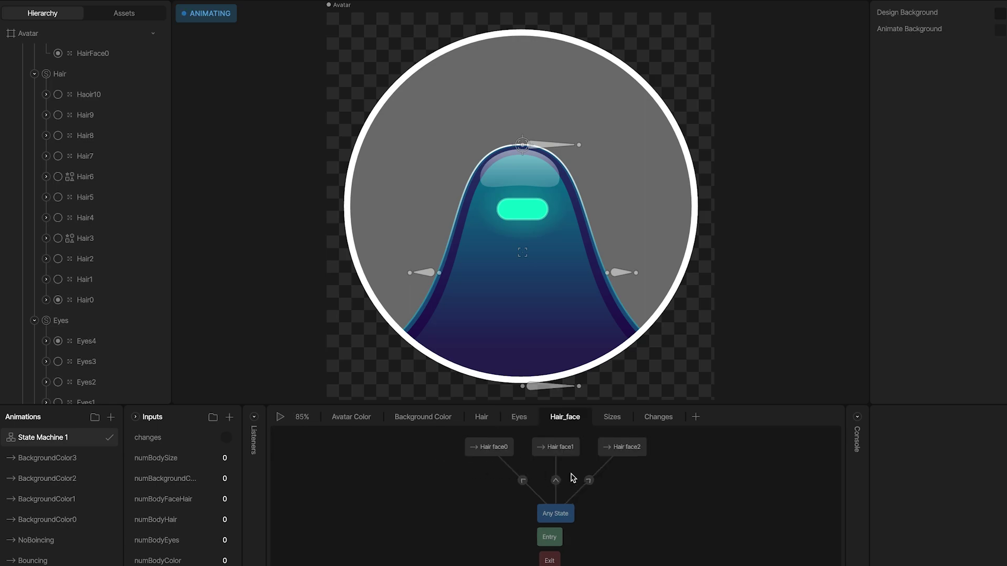
pyautogui.click(615, 417)
pyautogui.click(651, 418)
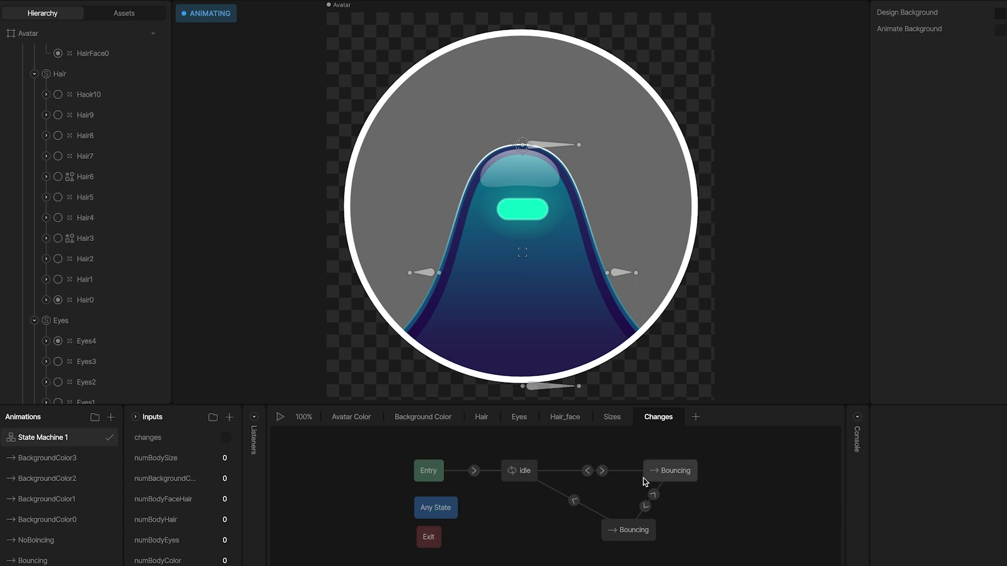
# - Inspect the Changes layer's Idle, Bouncing and Bouncing-to-Bouncing transitions, ending on Bouncing-to-Idle's 100% exit time
pyautogui.click(602, 470)
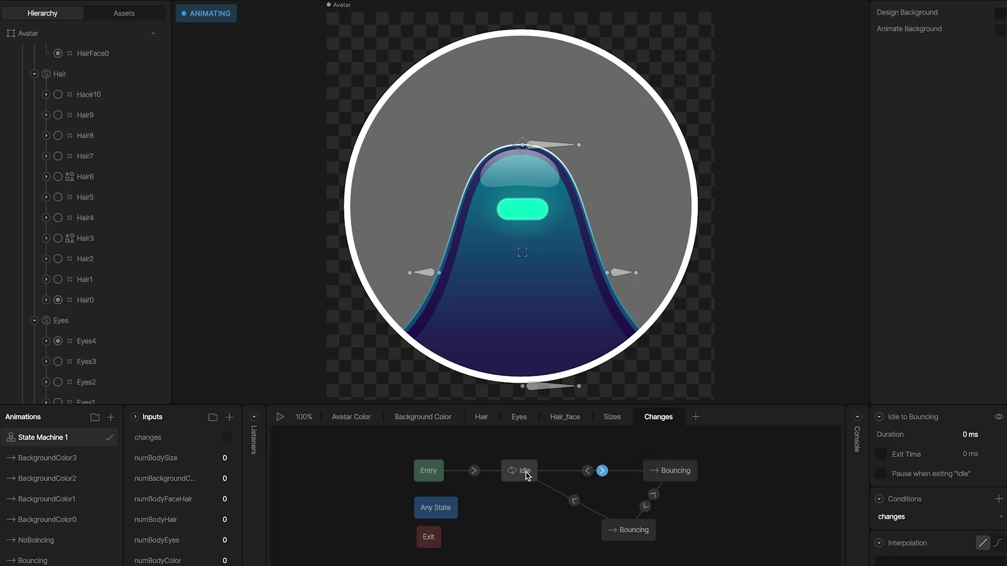
pyautogui.click(586, 472)
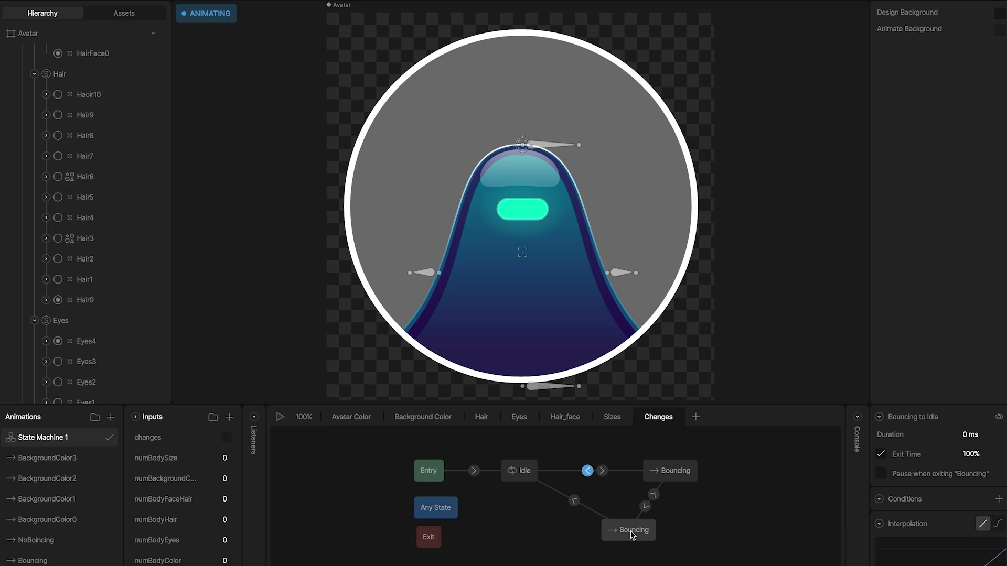
pyautogui.click(653, 495)
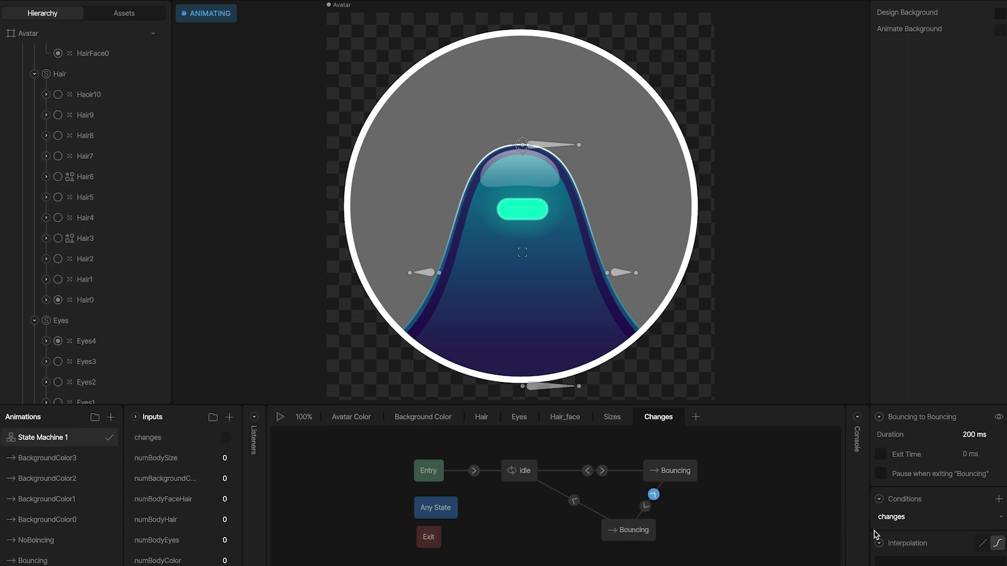
pyautogui.click(633, 537)
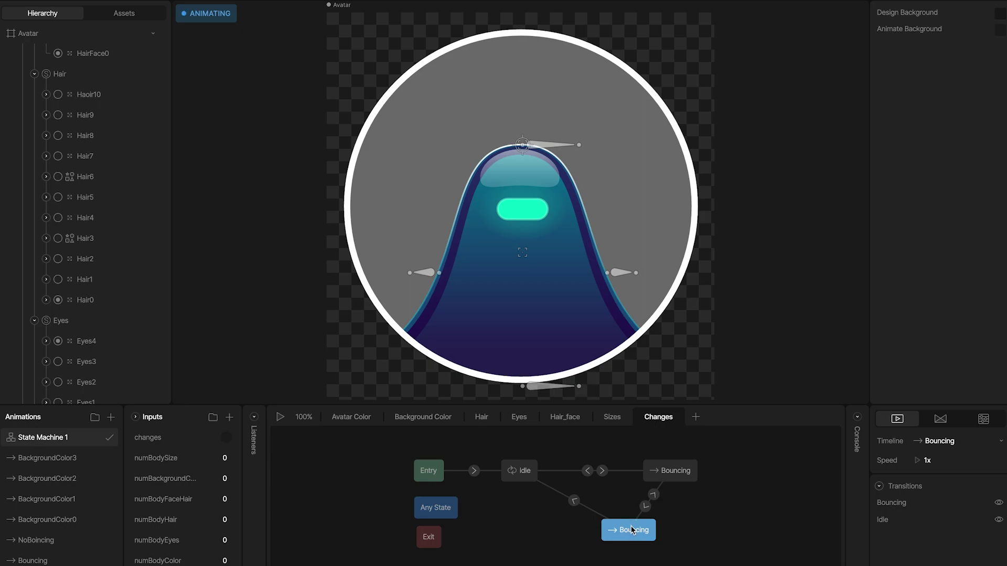
pyautogui.click(574, 501)
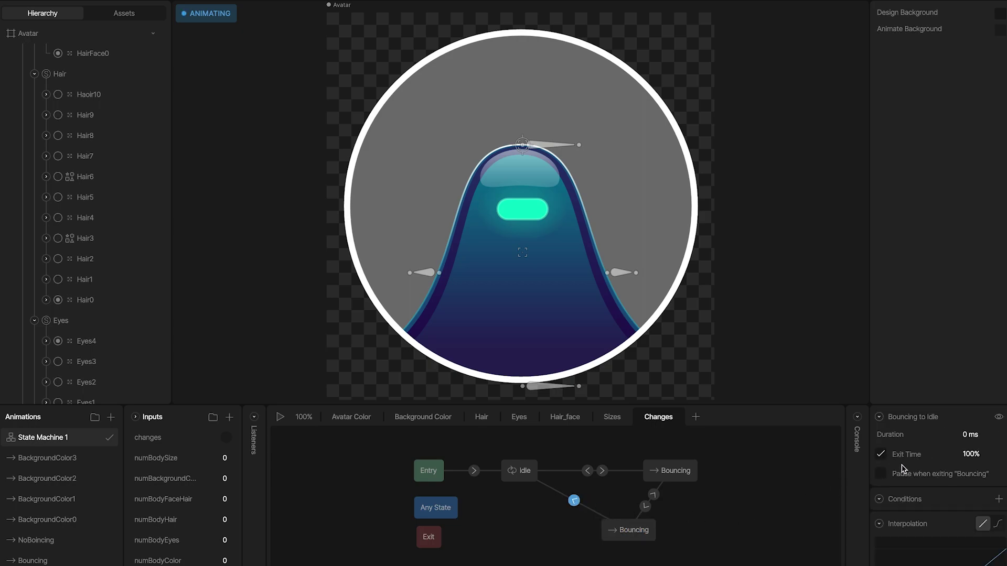